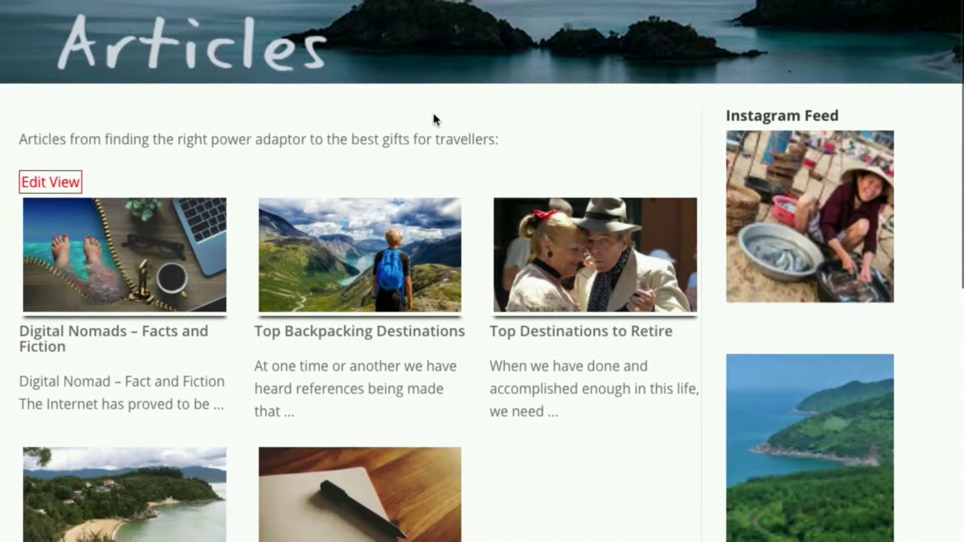
Step: Open the Electric – World Power Requirement article from Tips for Travellers and scroll its socket table
scroll(428, 129, down, 10)
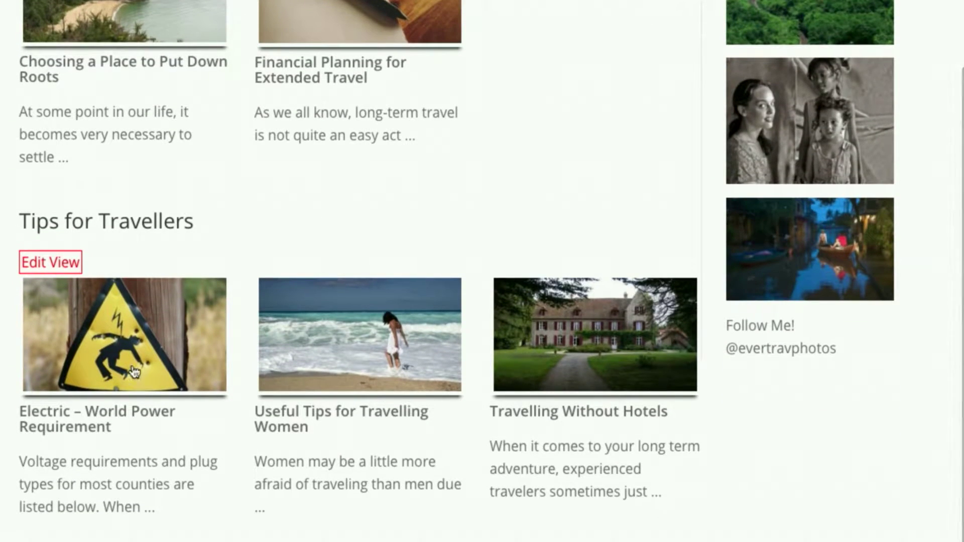
click(133, 370)
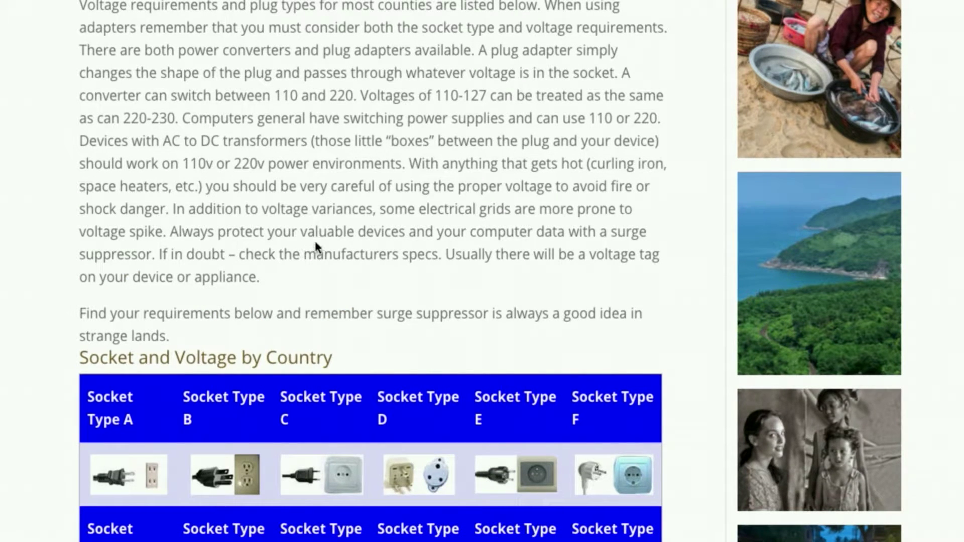
scroll(316, 244, down, 8)
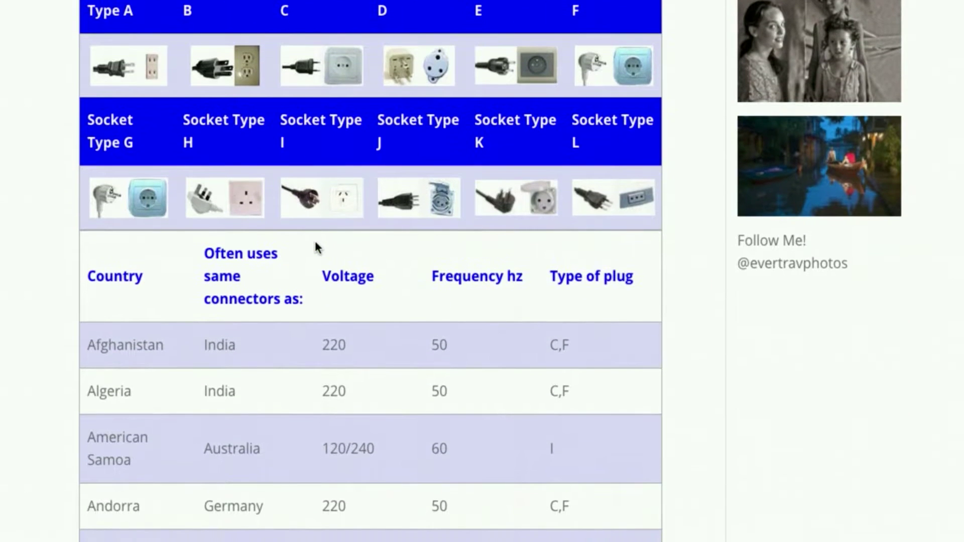
scroll(314, 241, down, 9)
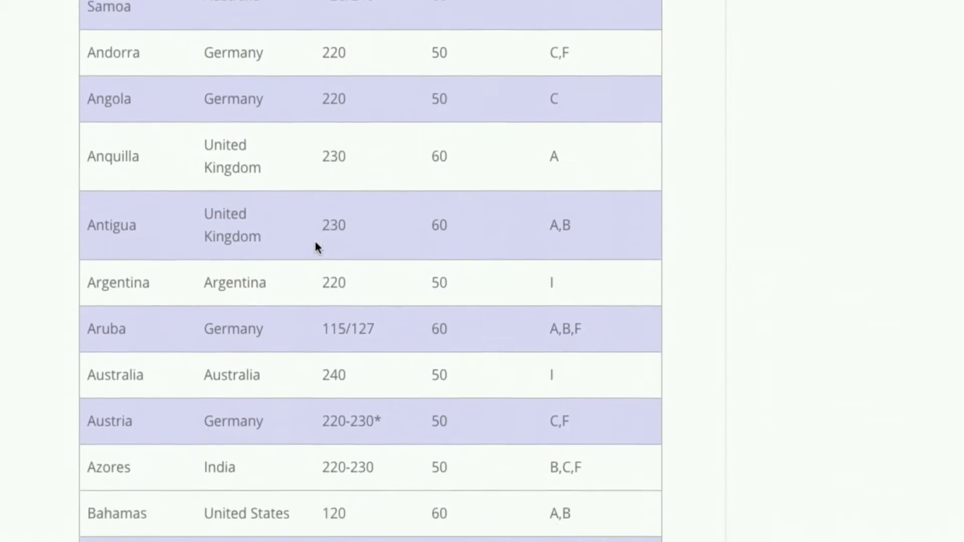
scroll(315, 241, up, 3)
scroll(314, 241, down, 7)
scroll(316, 245, down, 7)
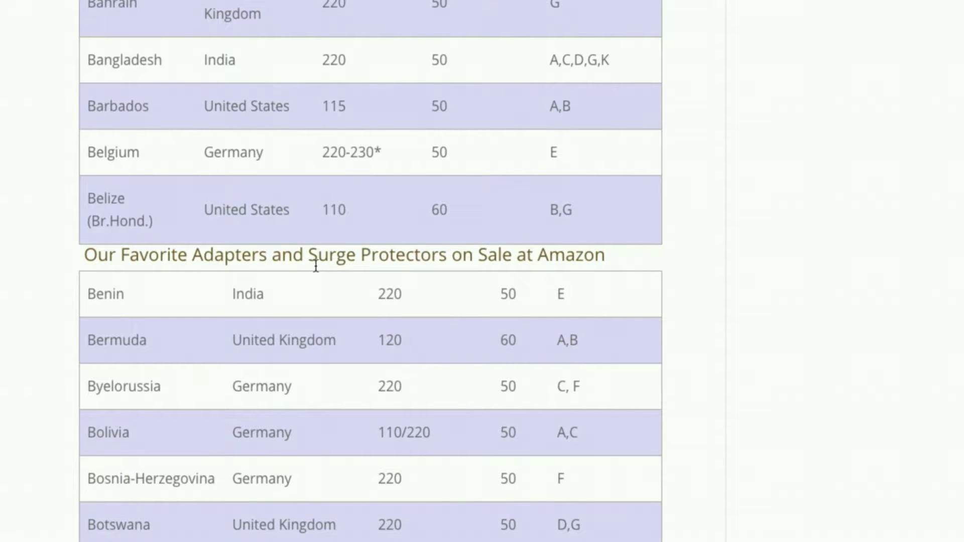
scroll(316, 265, up, 18)
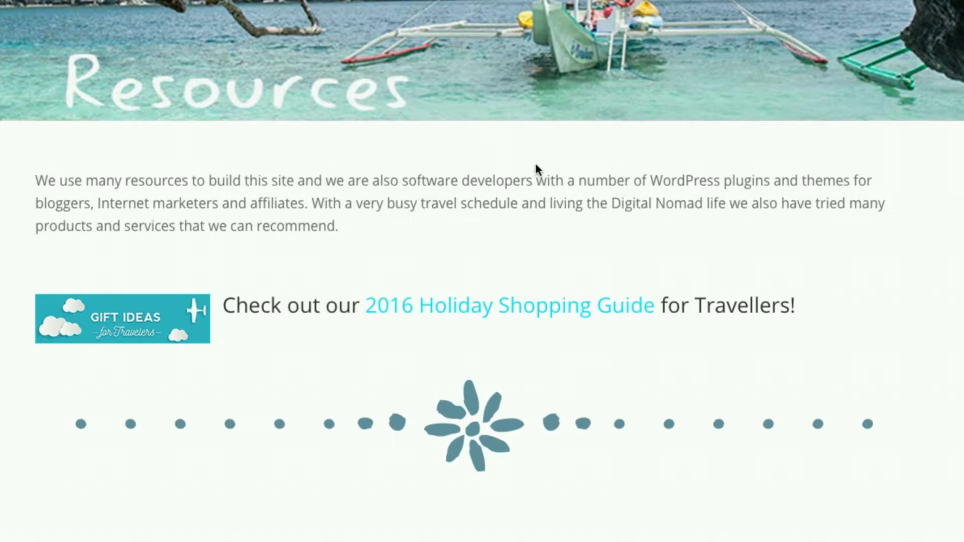
Step: Scroll through the Resources page's flight tools, book list and hosting companies, then back up
scroll(536, 168, down, 10)
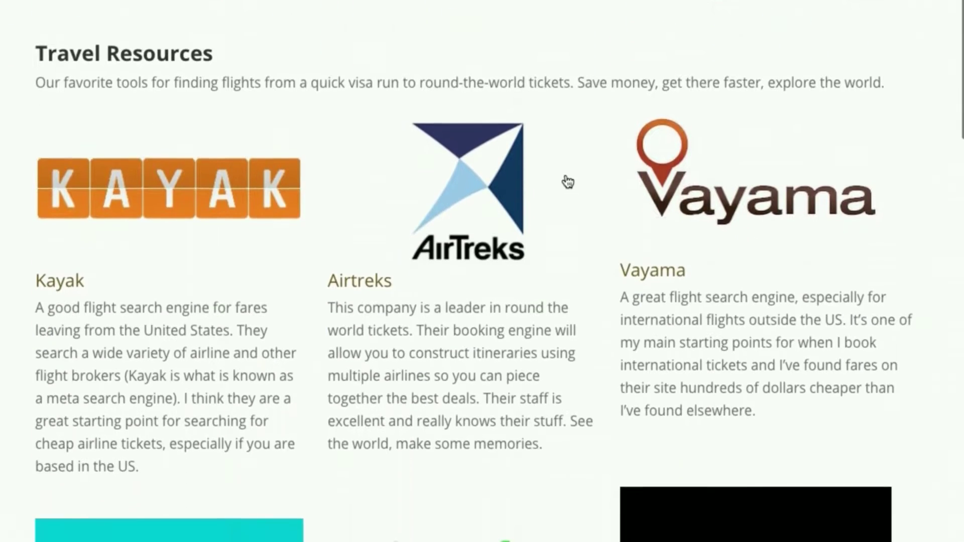
scroll(568, 182, down, 5)
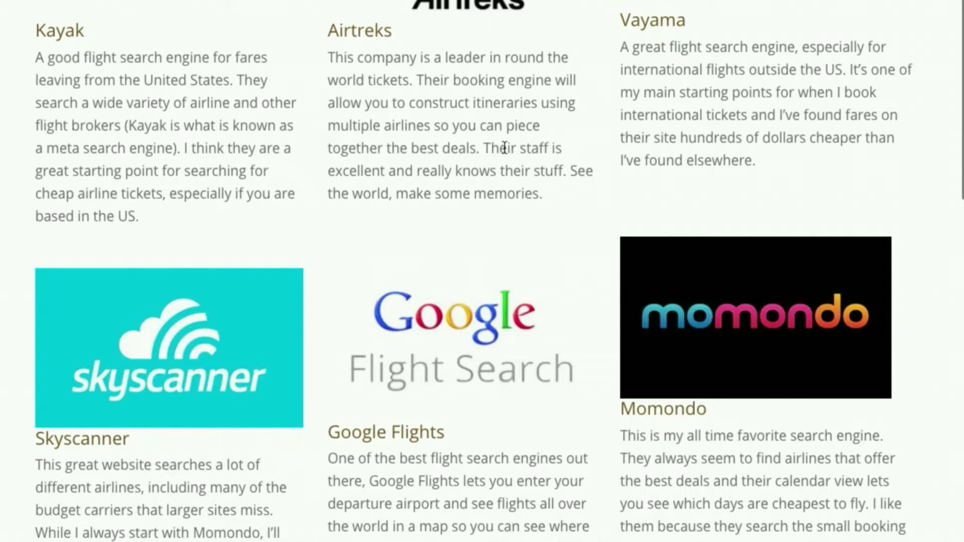
scroll(505, 147, down, 2)
scroll(505, 147, down, 10)
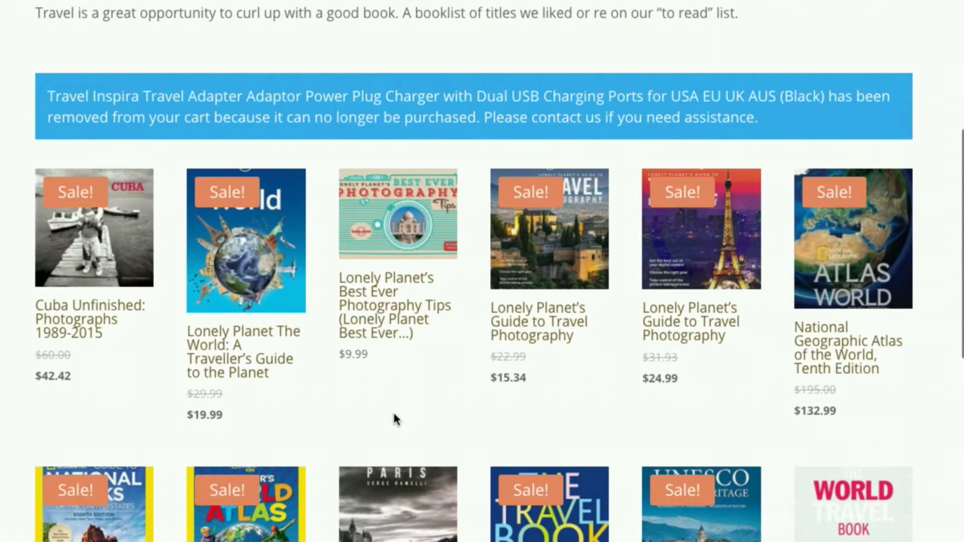
scroll(394, 417, down, 15)
scroll(394, 415, down, 7)
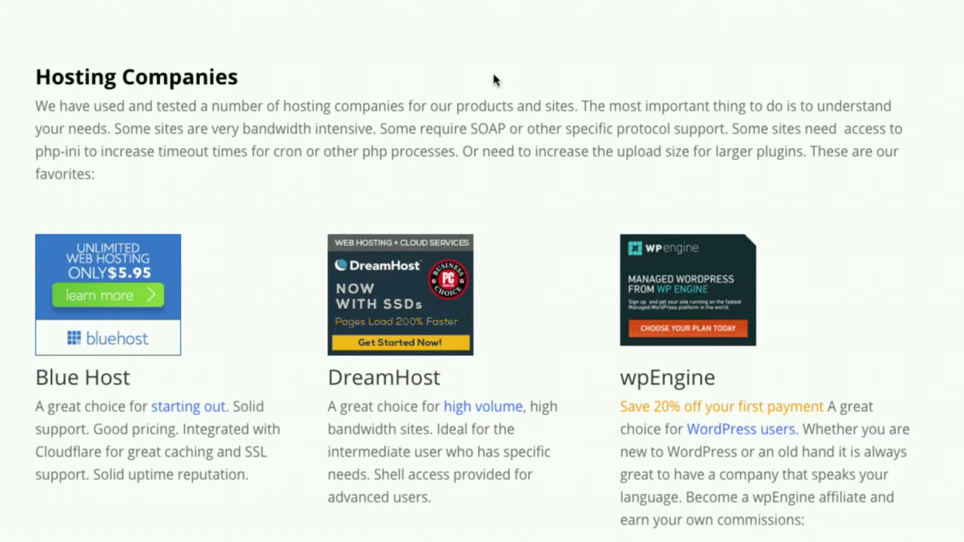
scroll(495, 81, up, 10)
scroll(497, 80, up, 10)
scroll(498, 80, up, 15)
scroll(498, 79, up, 3)
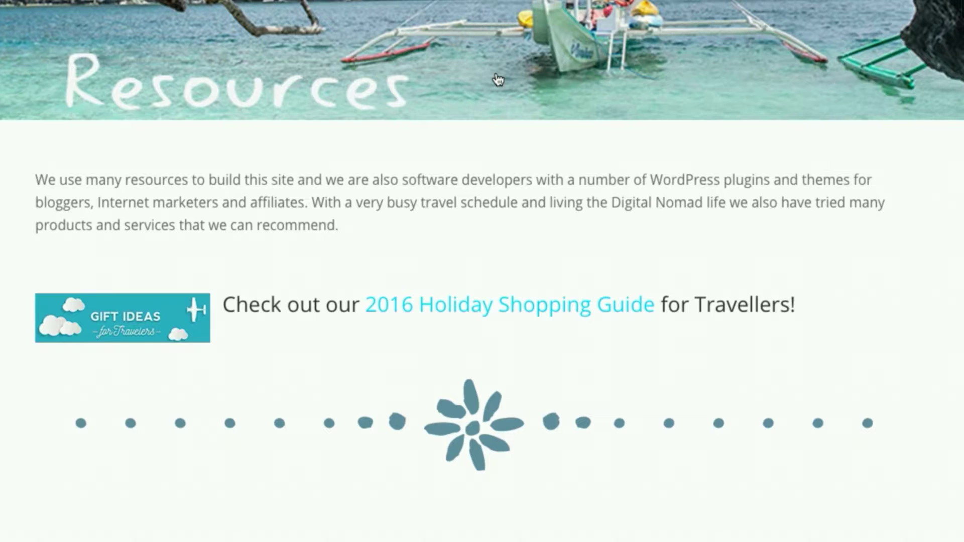
scroll(482, 236, down, 1)
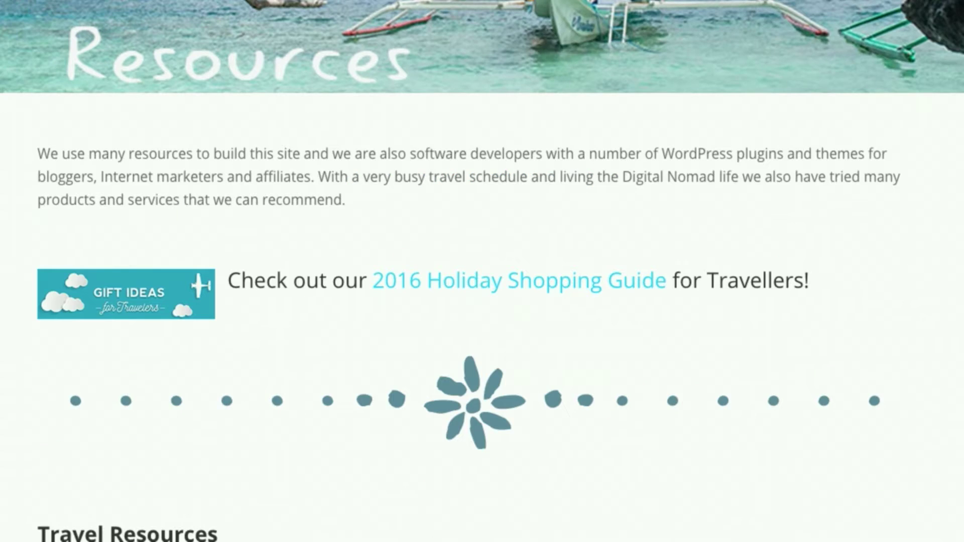
Step: Scroll down the Comfort product listings of travel pillows, sleep masks and heated blanket
scroll(716, 43, down, 5)
scroll(717, 49, down, 10)
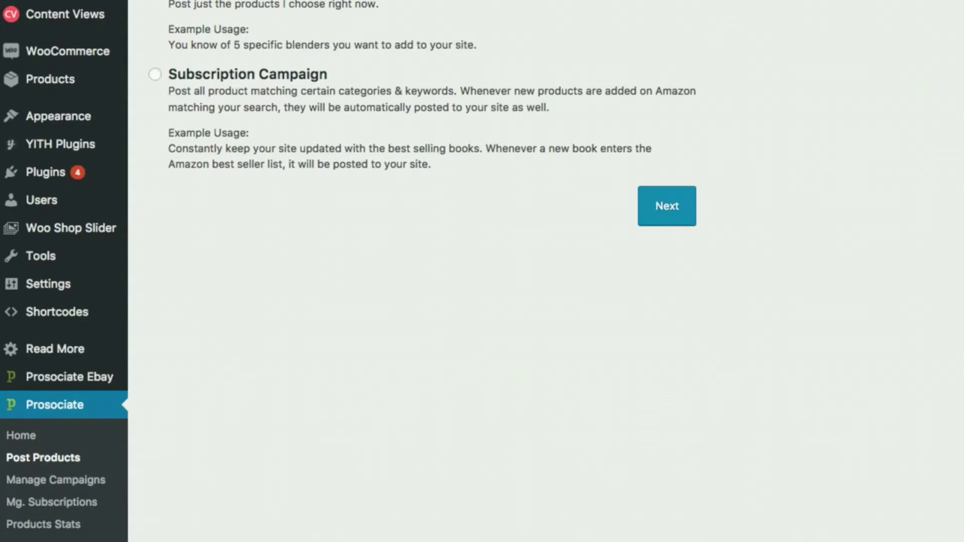
Step: Set the Amazon search category to Books and enter the keywords 'san francisco'
click(673, 218)
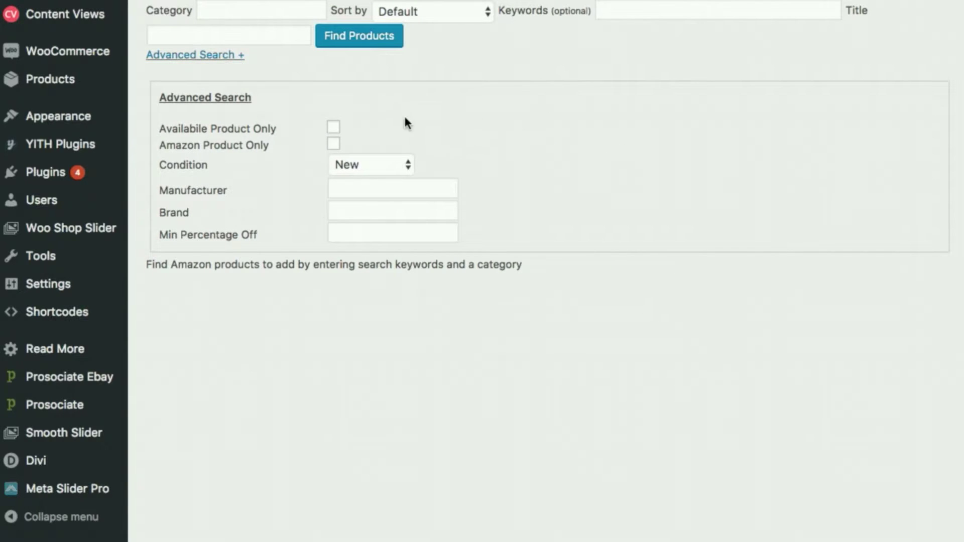
click(270, 17)
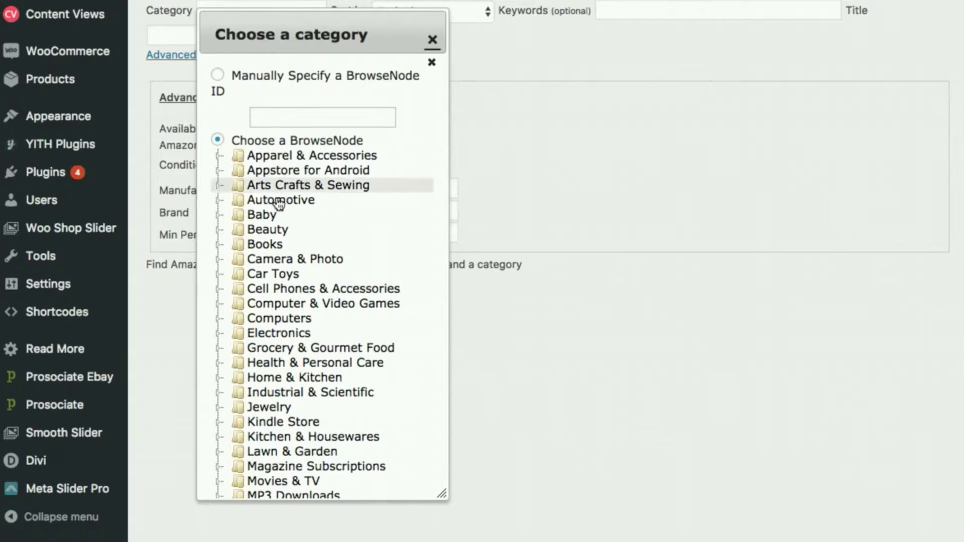
click(277, 245)
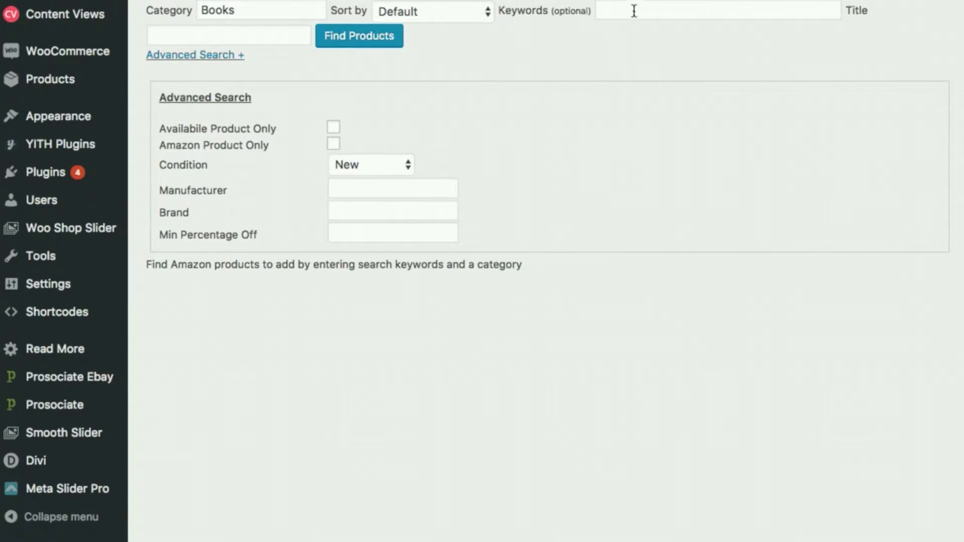
click(634, 11)
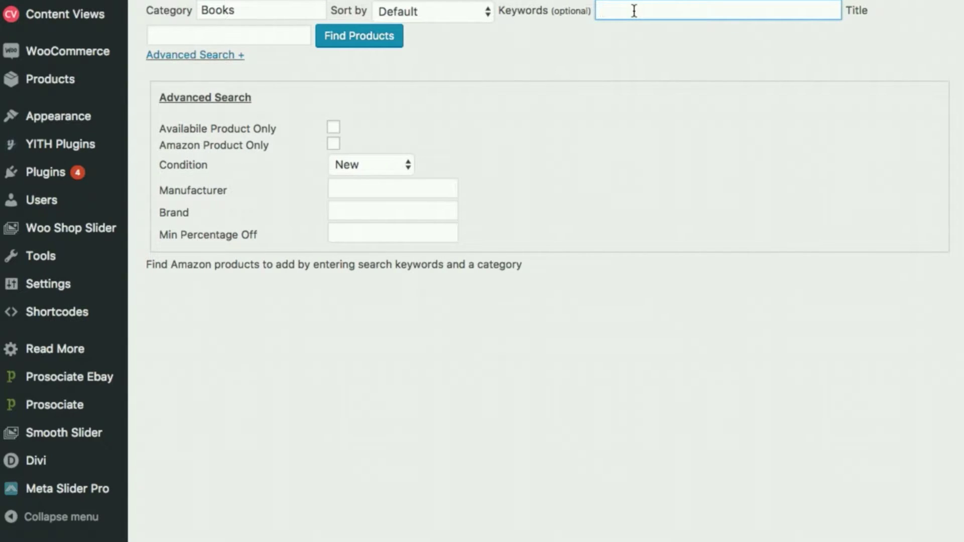
text(san francisco)
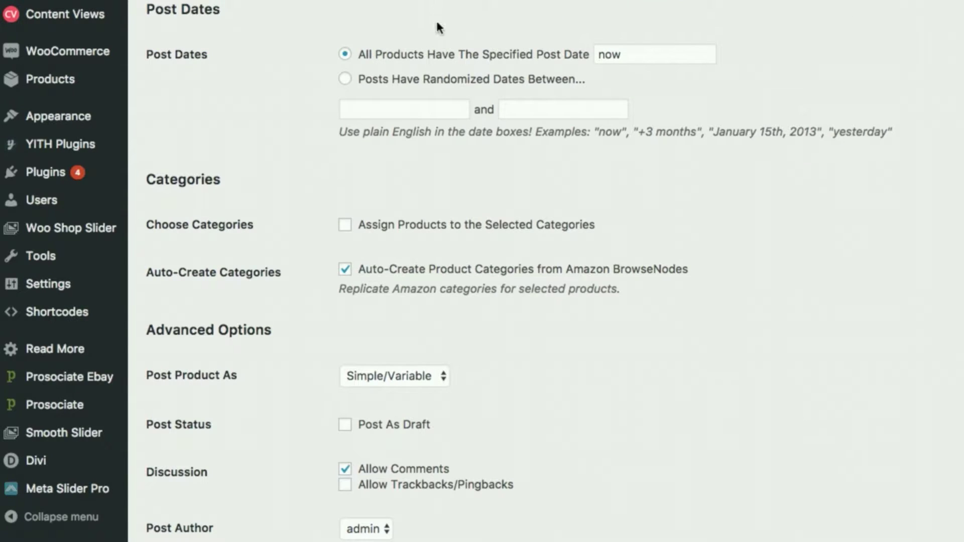
Step: Set Post Product As to External/Affiliate
click(444, 376)
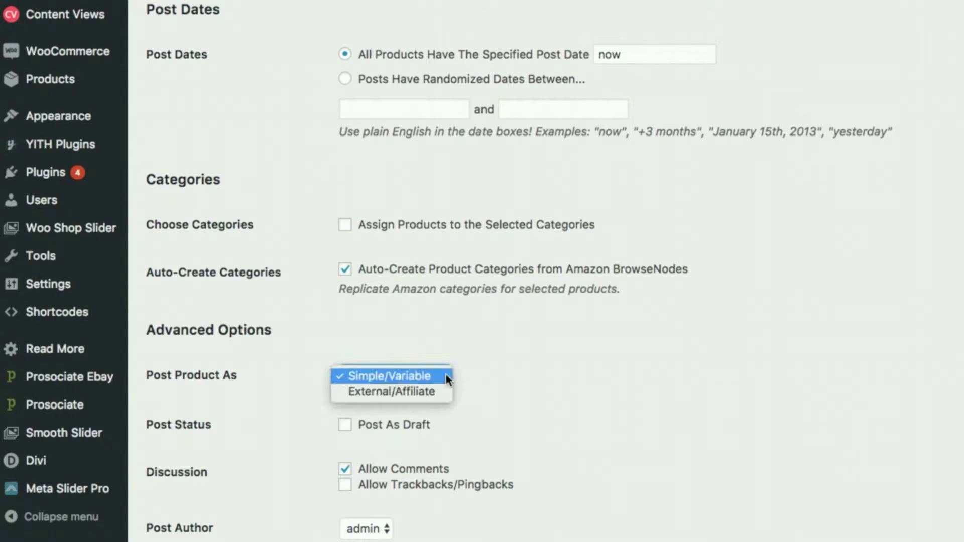
click(433, 391)
scroll(536, 353, down, 3)
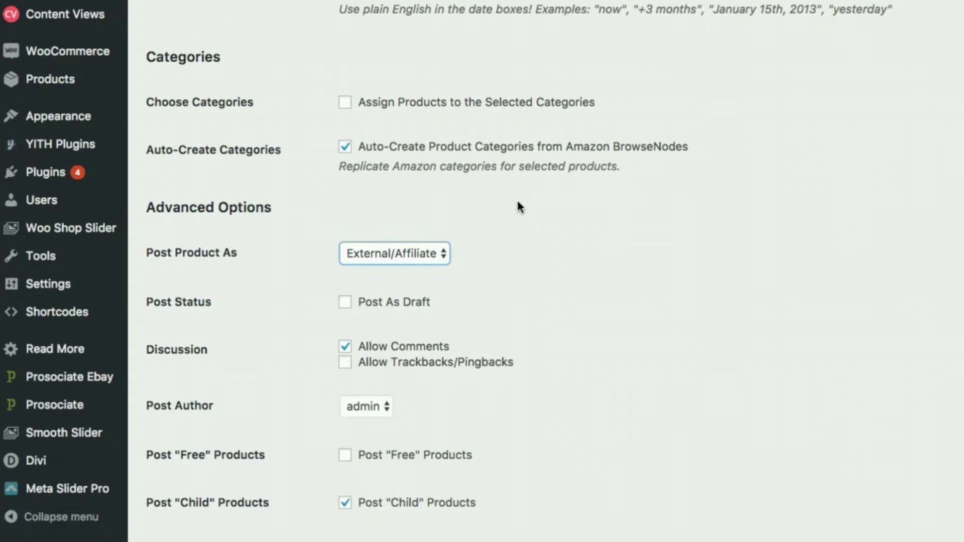
Step: Disable Auto-Create Categories and assign imported products to the Travel Books category
click(345, 147)
click(346, 103)
scroll(478, 161, down, 5)
scroll(517, 205, down, 10)
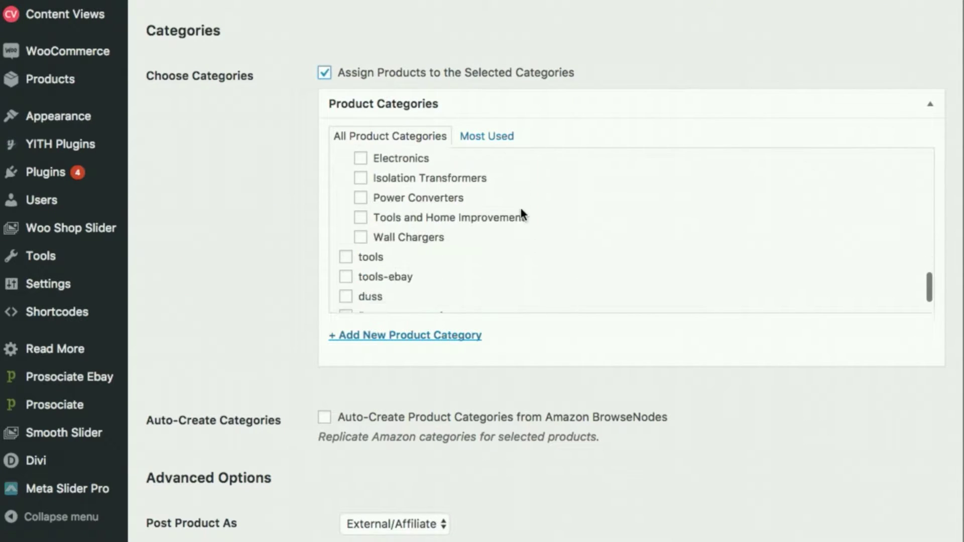
click(351, 199)
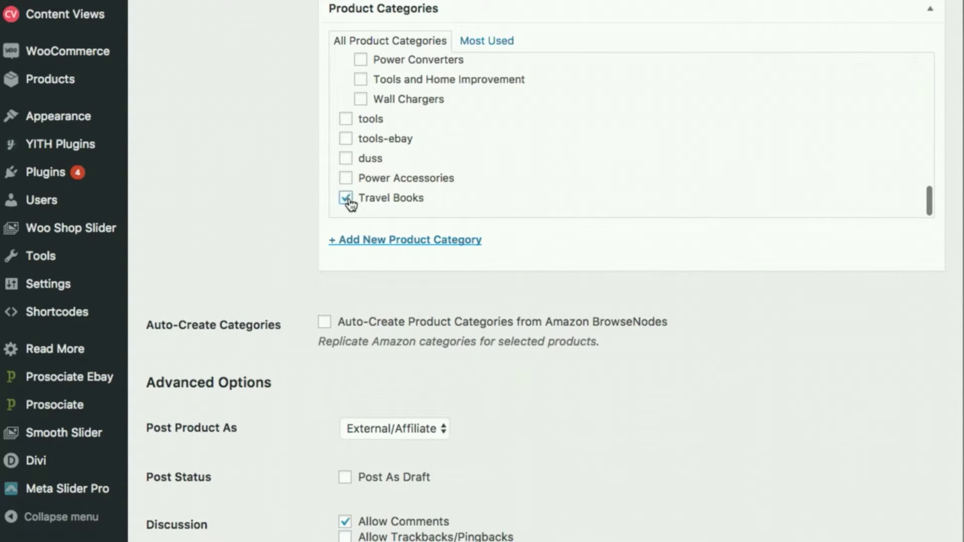
click(931, 8)
scroll(782, 17, up, 2)
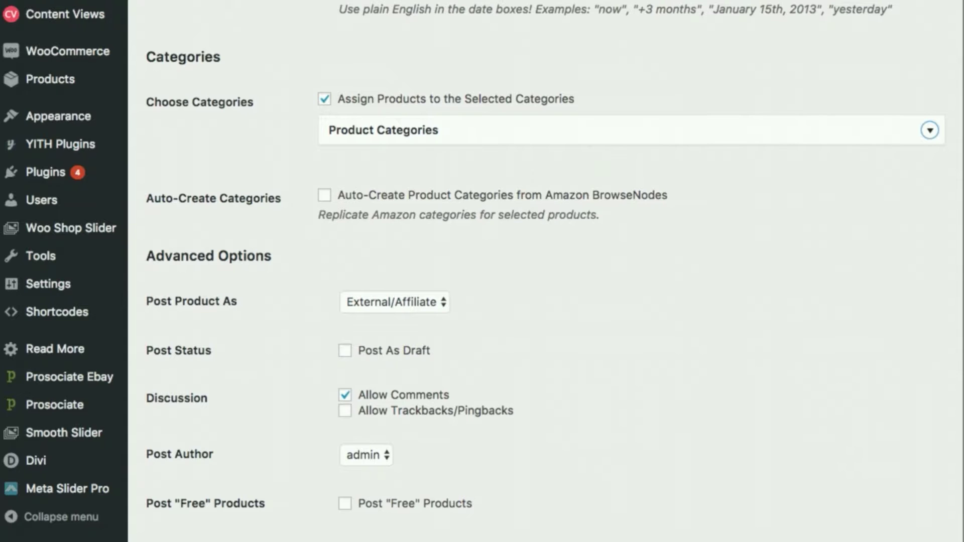
scroll(439, 20, down, 15)
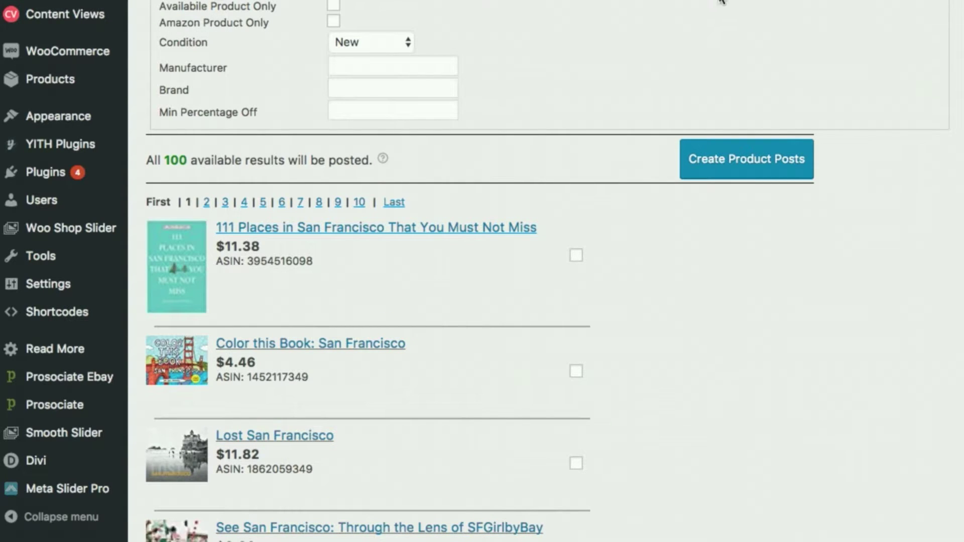
Step: Select Lost San Francisco, Color this Book: San Francisco and See San Francisco, and create product posts
scroll(703, 5, down, 7)
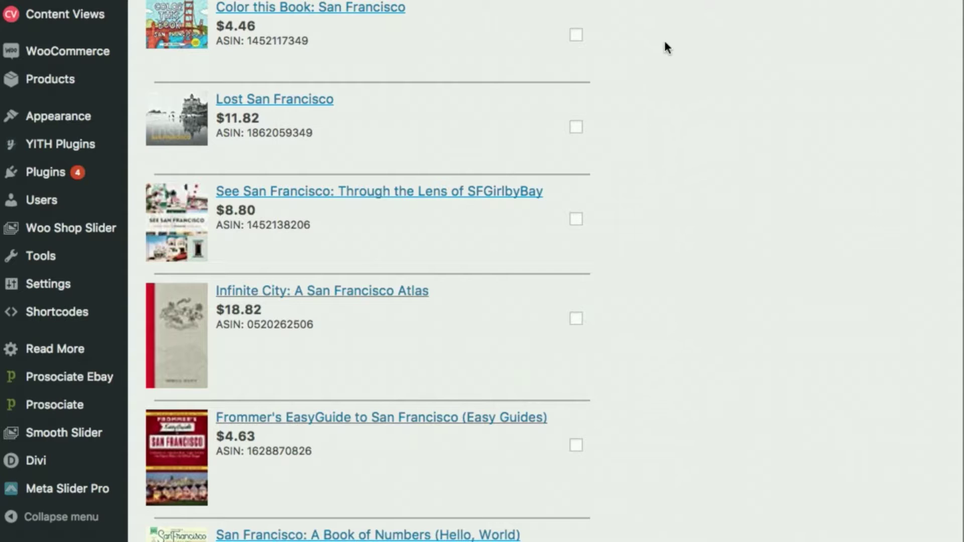
click(577, 127)
click(576, 35)
click(576, 218)
scroll(691, 117, up, 7)
click(740, 169)
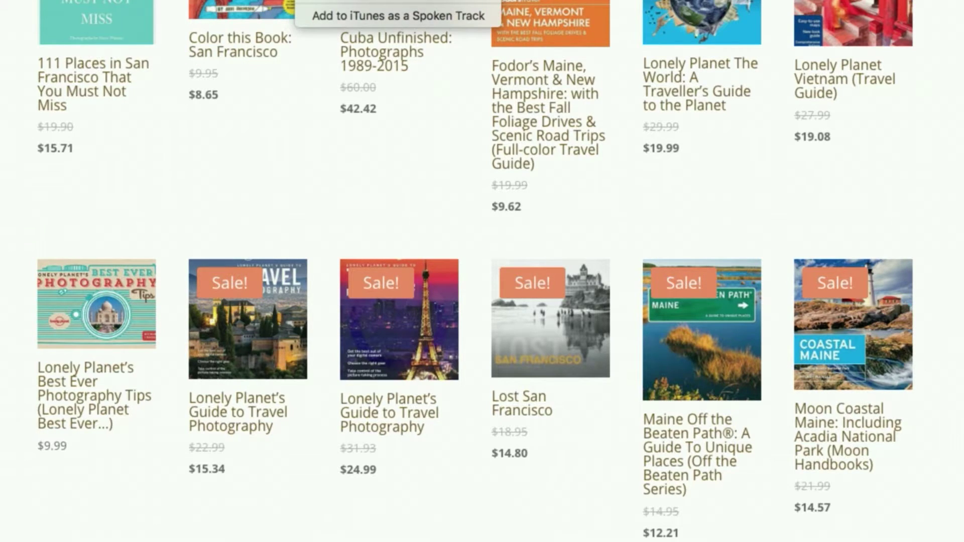
Step: Dismiss the stray context menu on the books shop page
key(Escape)
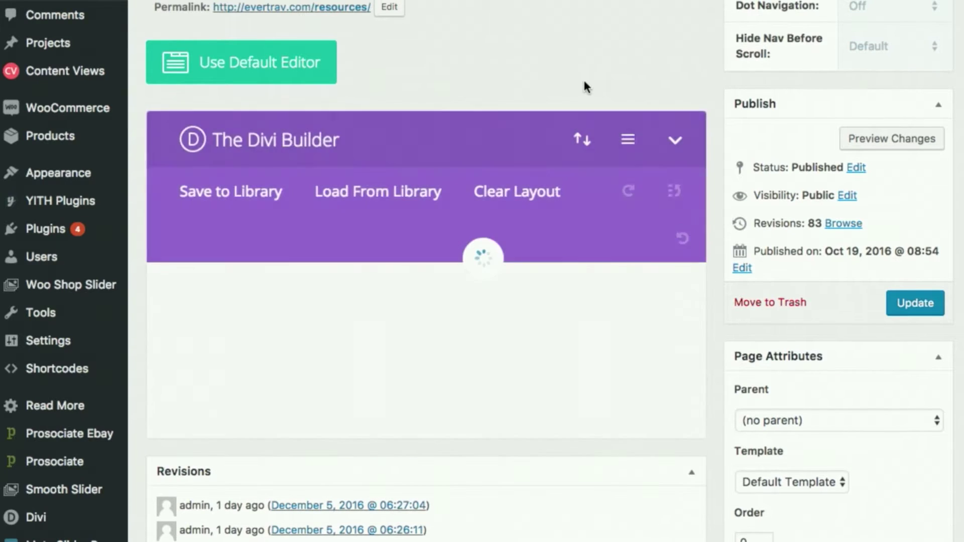
Step: Open the second Text module's settings and place the cursor in its shortcode content
scroll(590, 82, down, 5)
scroll(591, 74, down, 6)
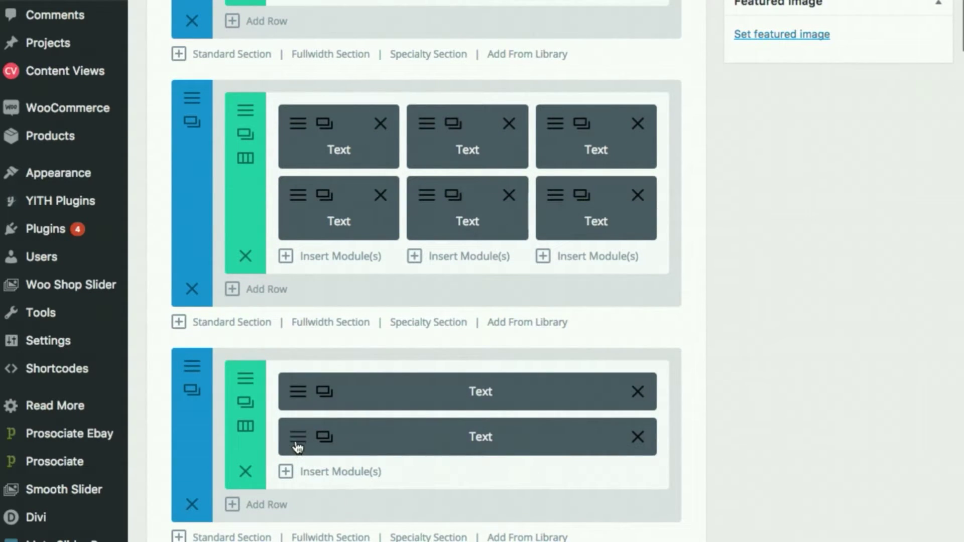
click(296, 441)
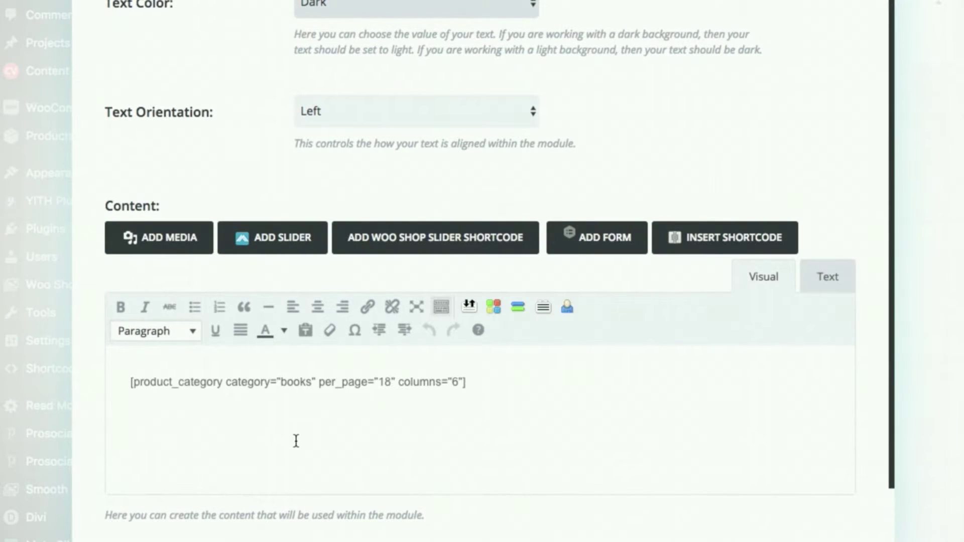
click(530, 389)
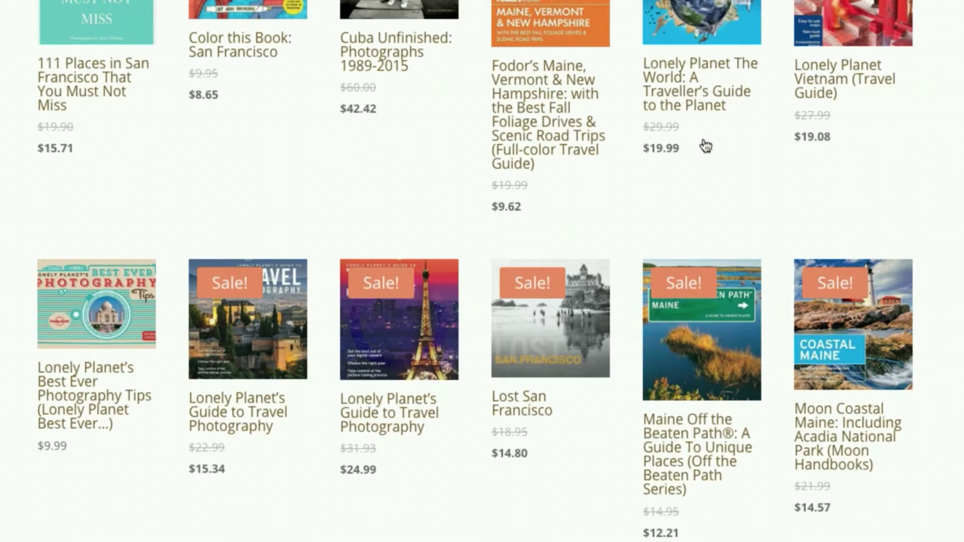
Step: Scroll from the books page and blog listing down to the World Power post's socket tables
scroll(705, 146, down, 5)
scroll(705, 146, up, 5)
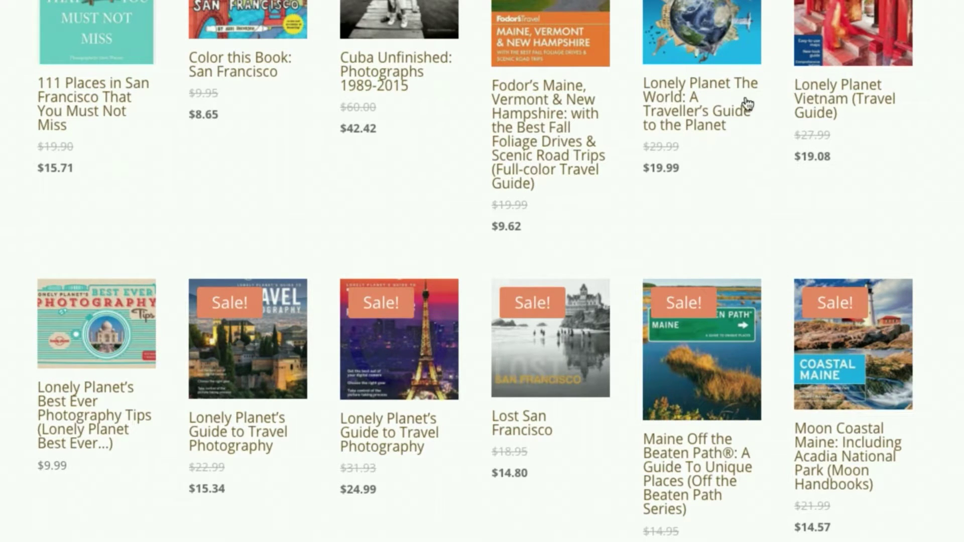
scroll(603, 372, down, 2)
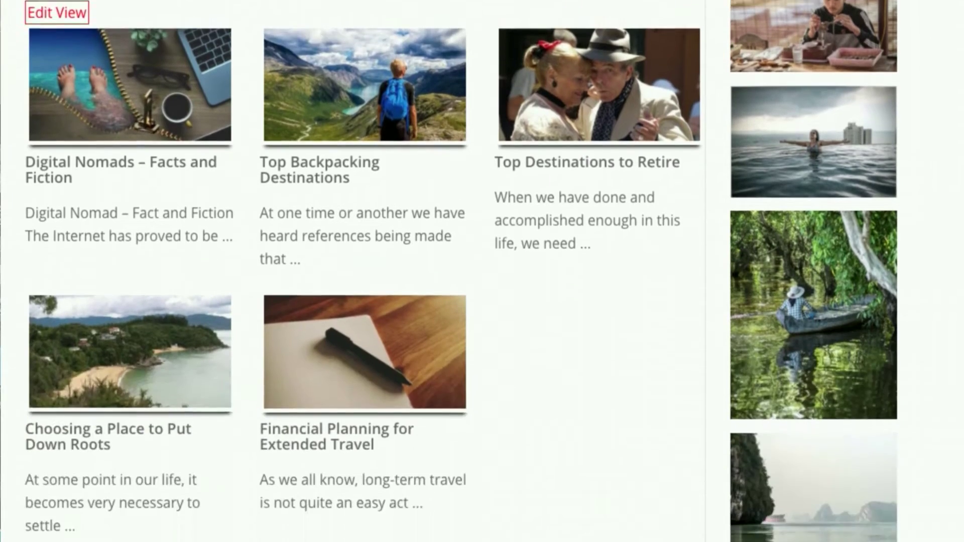
scroll(321, 30, down, 5)
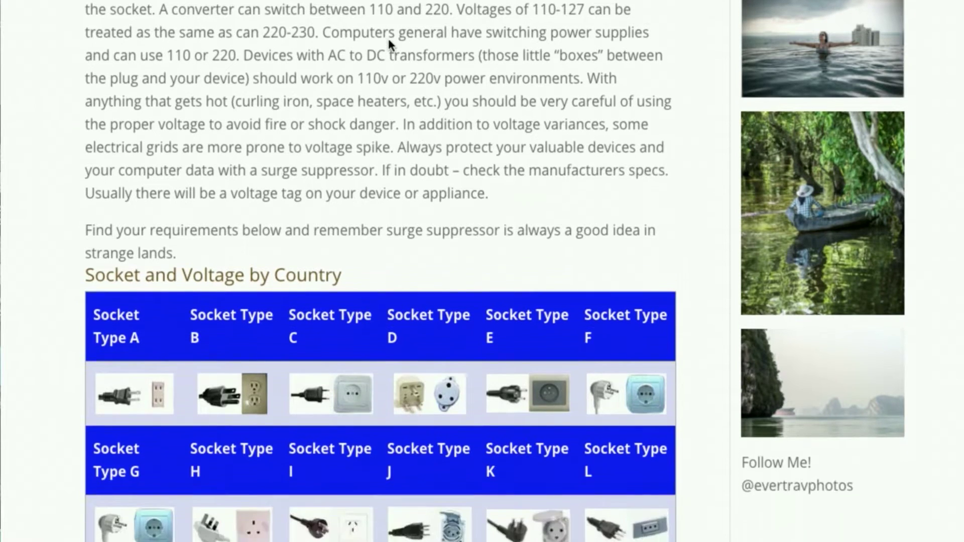
scroll(388, 38, down, 4)
scroll(387, 38, down, 15)
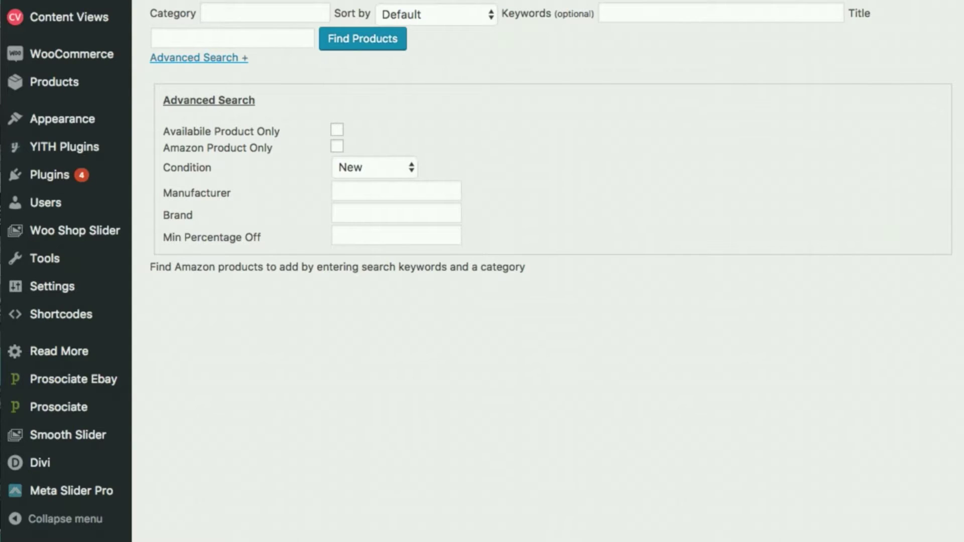
Step: Set the search category to Electronics and enter the keywords 'power adaptor travel'
click(276, 14)
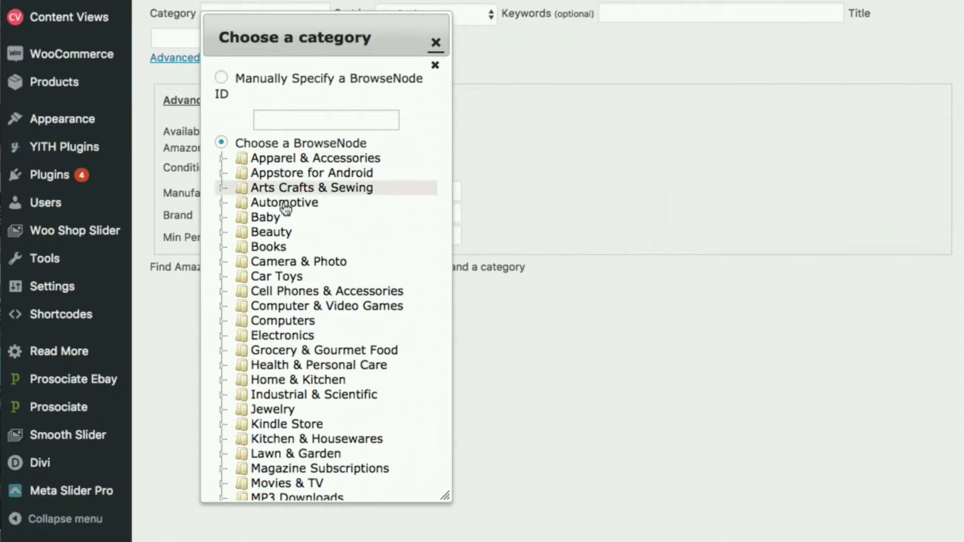
click(296, 335)
click(638, 14)
text(sureg)
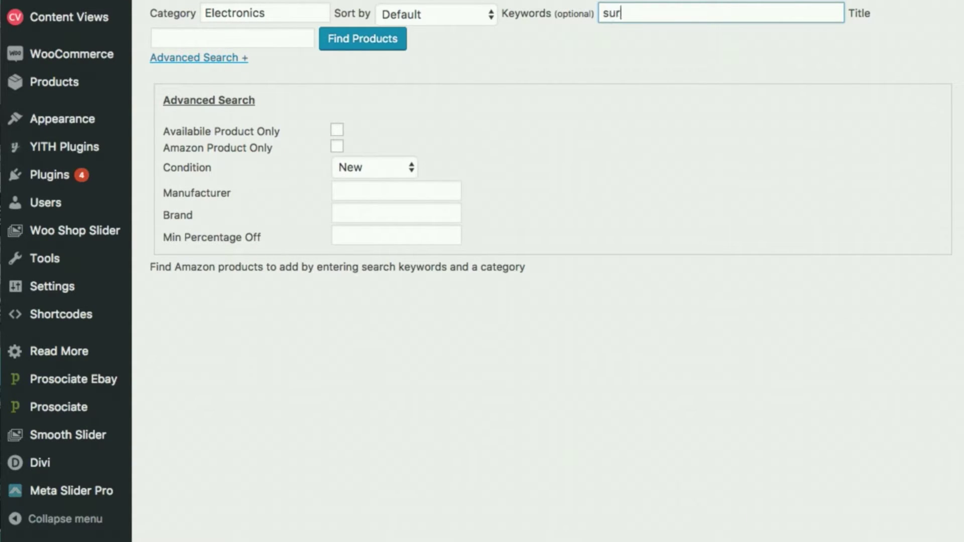
key(BackSpace)
key(BackSpace)
key(BackSpace)
key(BackSpace)
key(BackSpace)
text(power adaptor )
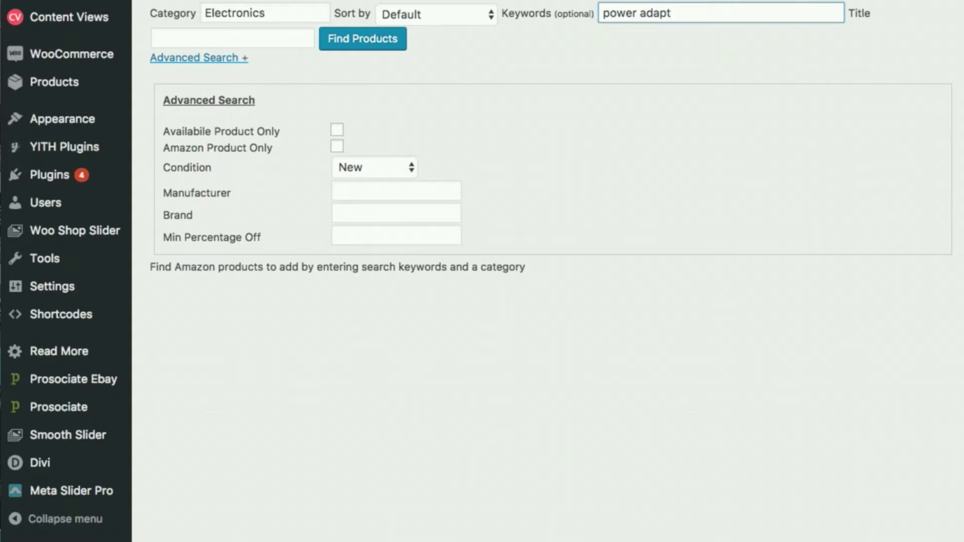
text(travel)
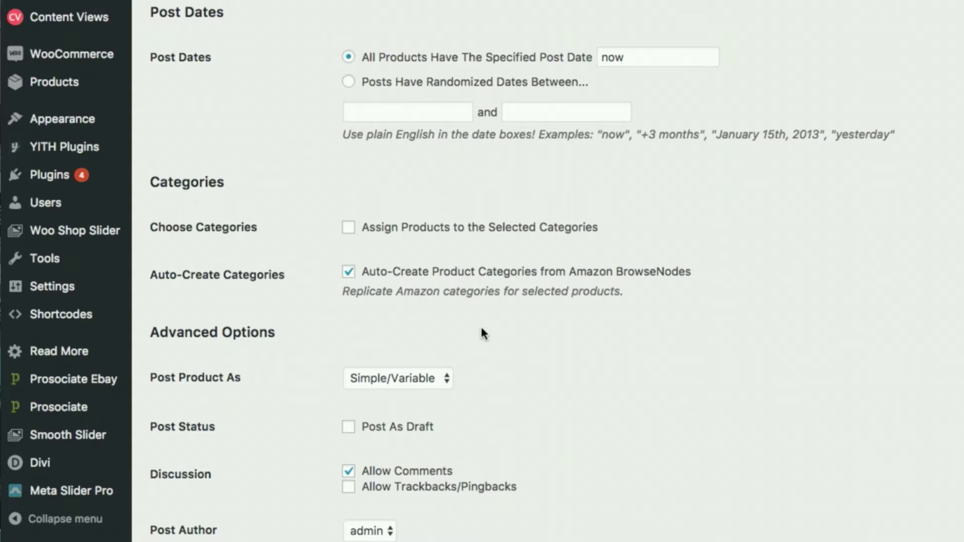
Step: Turn off auto-created Amazon categories and assign imports to a new 'power' product category
click(350, 273)
click(349, 231)
scroll(584, 394, down, 3)
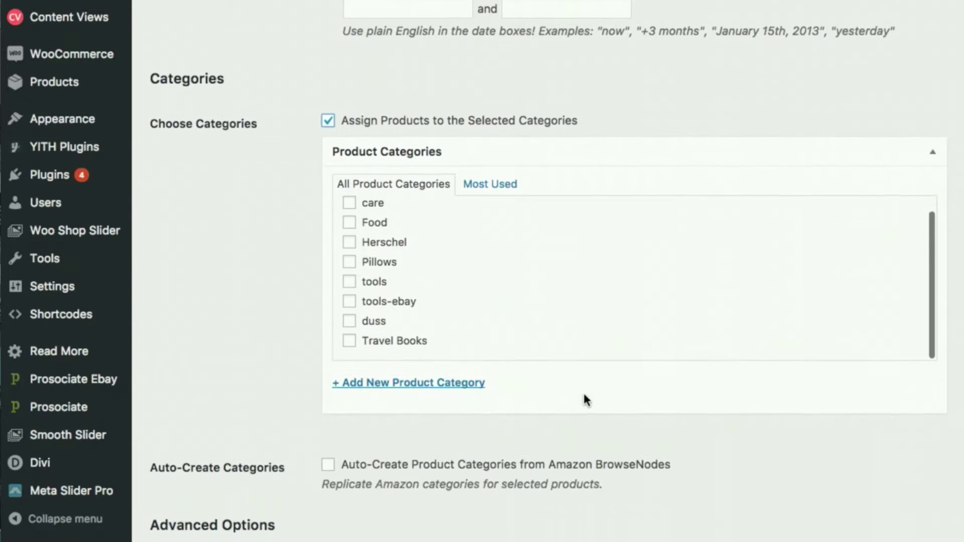
click(427, 380)
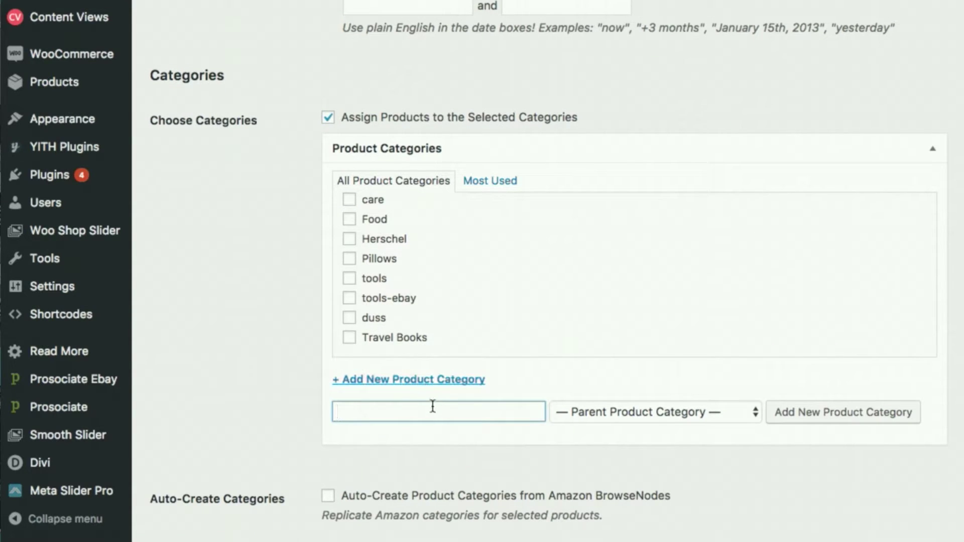
text(power)
click(848, 418)
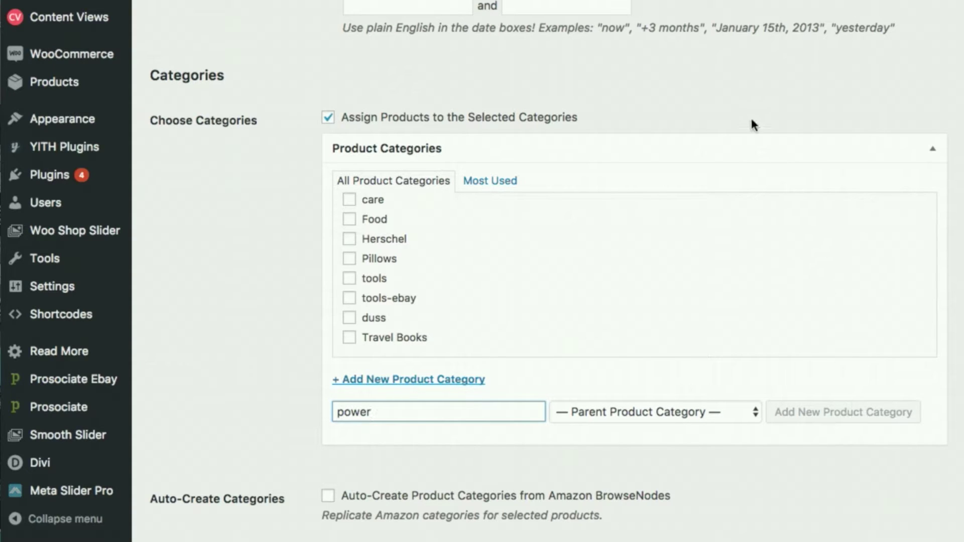
scroll(300, 38, up, 3)
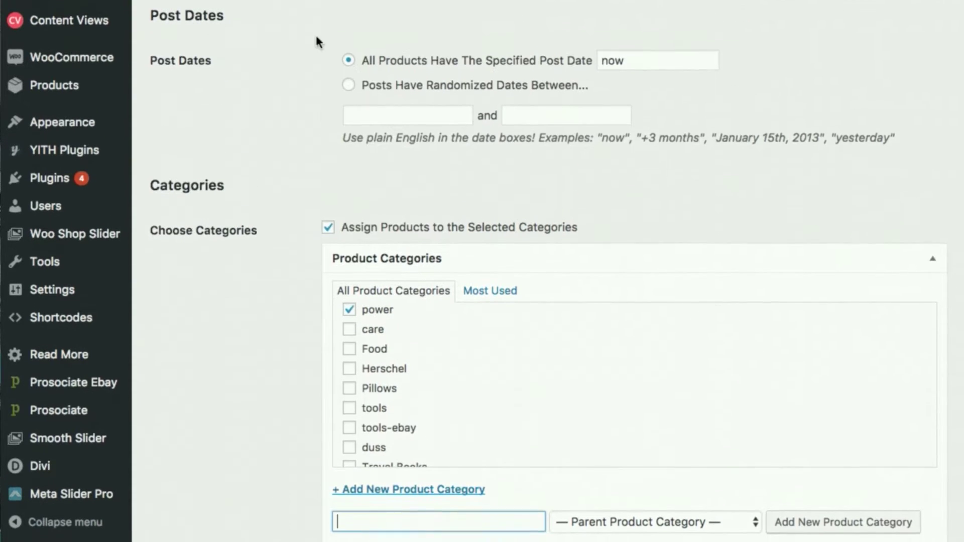
scroll(472, 98, up, 5)
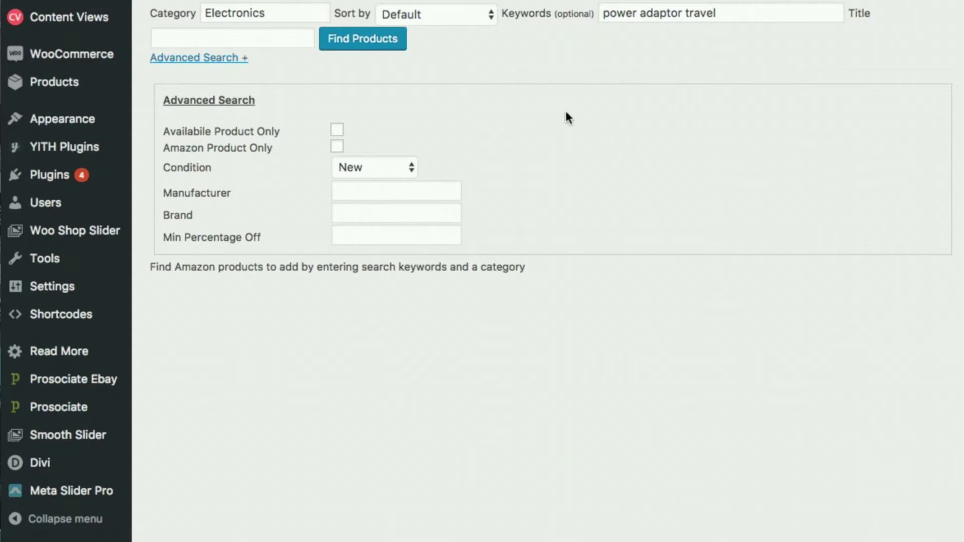
Step: Run the Amazon search, mark the travel adaptor results, and create product posts from them
click(375, 41)
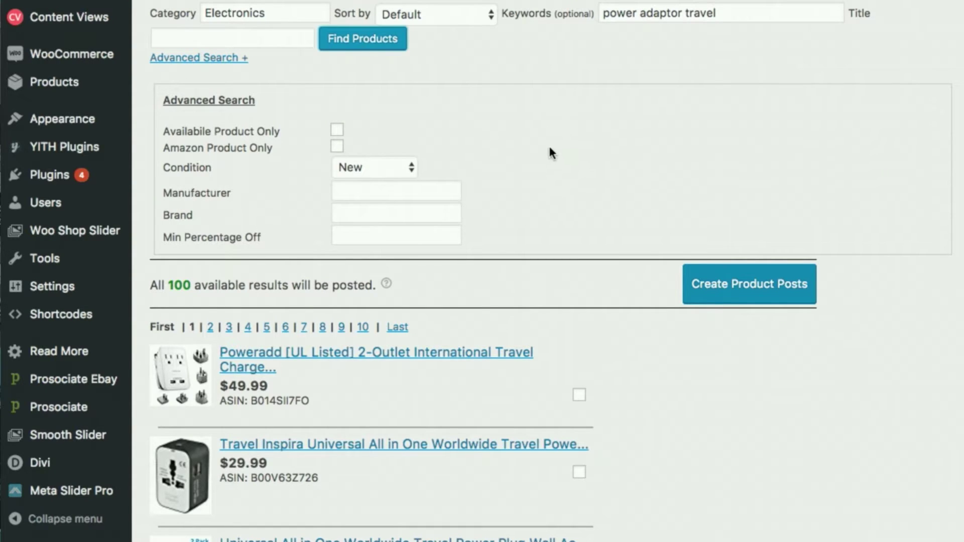
scroll(550, 148, down, 3)
click(579, 282)
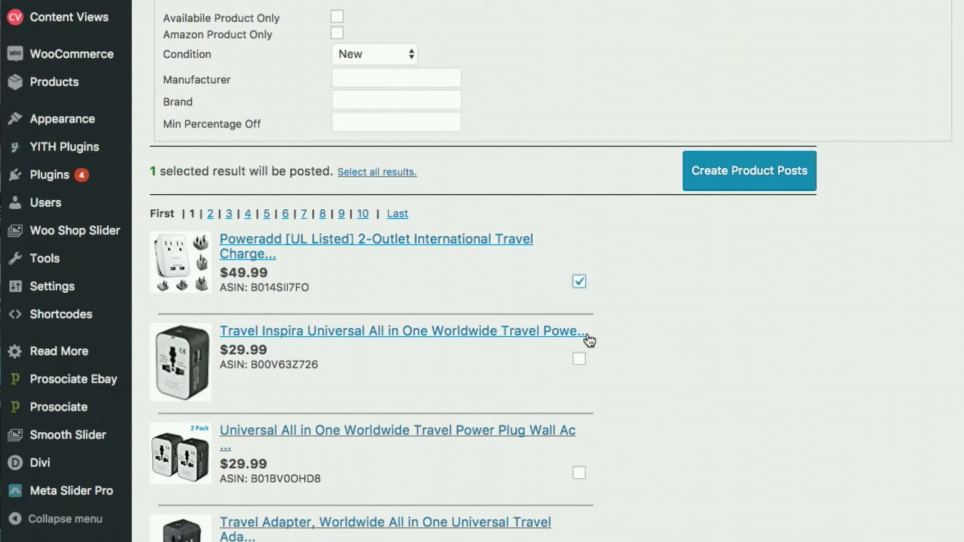
click(579, 359)
click(579, 473)
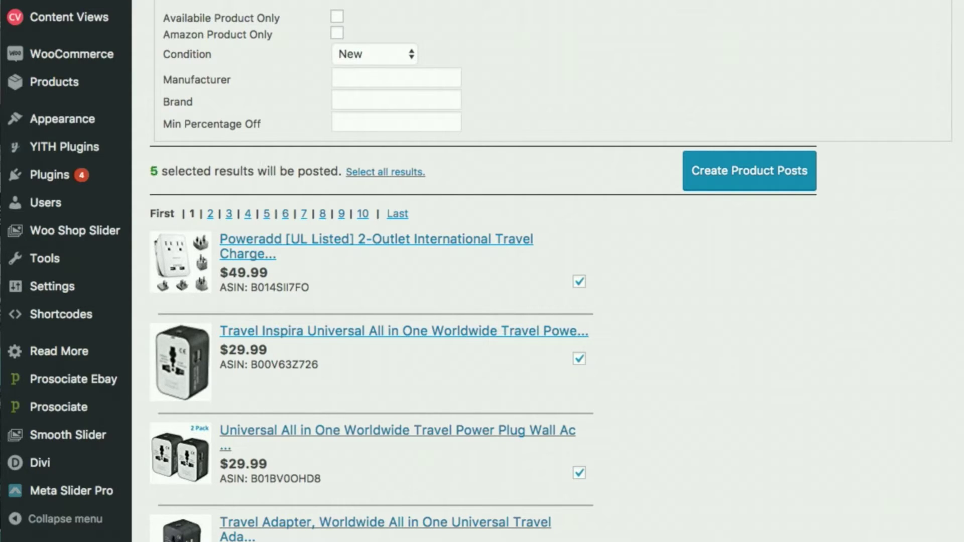
click(757, 176)
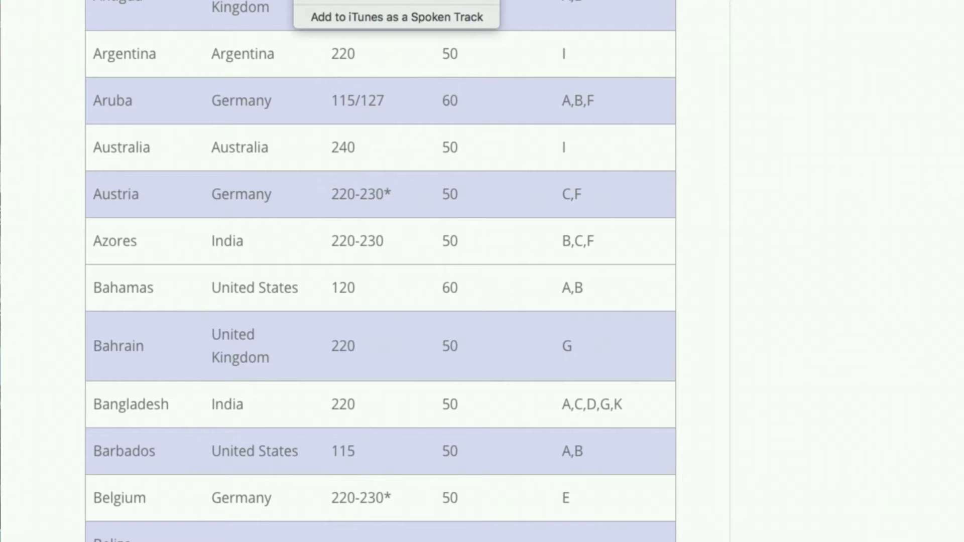
Step: Dismiss the context menu and select the product_category shortcode text in the notes document
key(Escape)
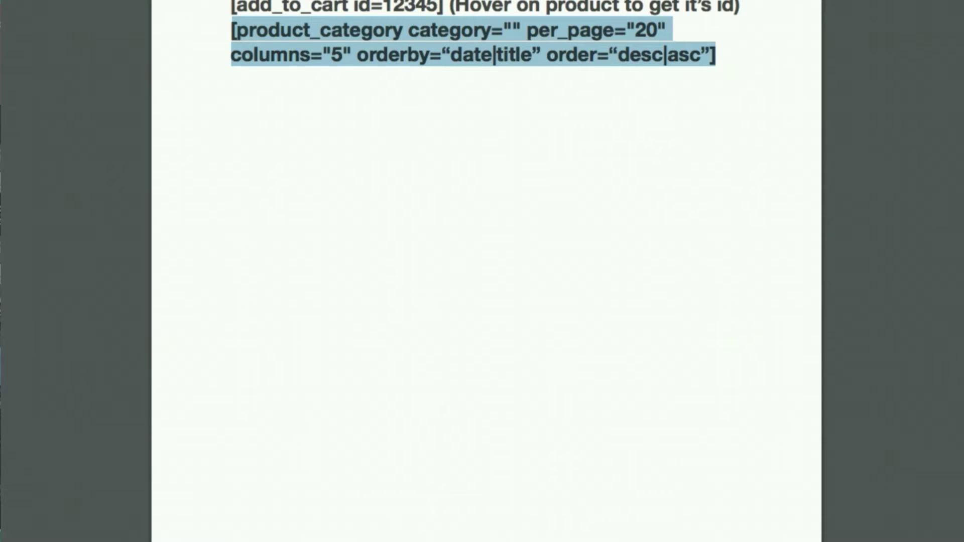
click(292, 156)
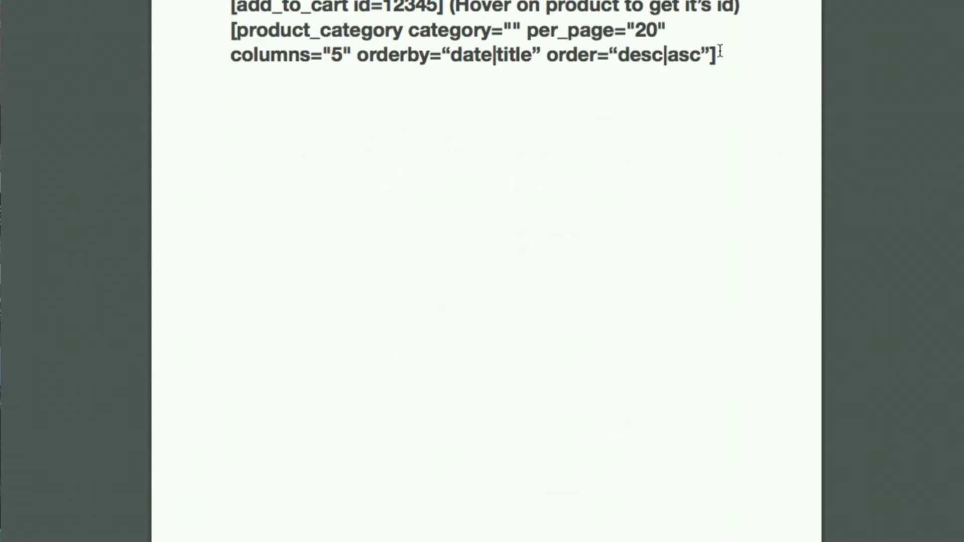
drag(722, 48, 201, 45)
key(ctrl+c)
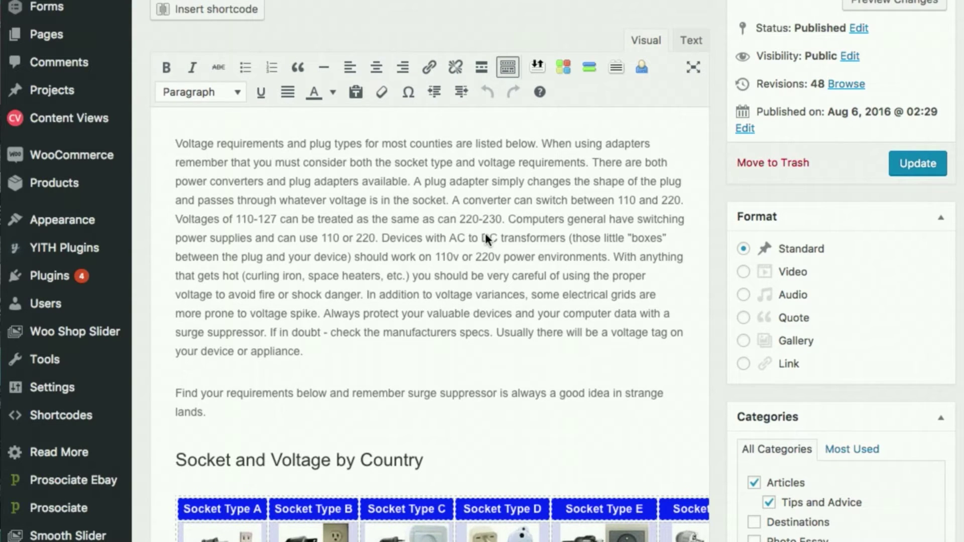
Step: Paste the product_category shortcode on a new line under the Amazon adapters heading
scroll(485, 234, down, 6)
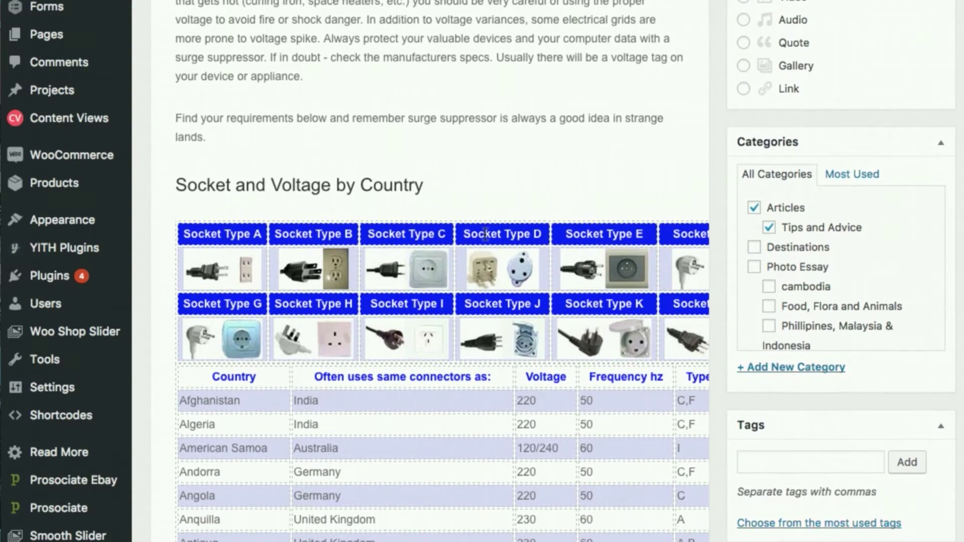
scroll(486, 234, down, 14)
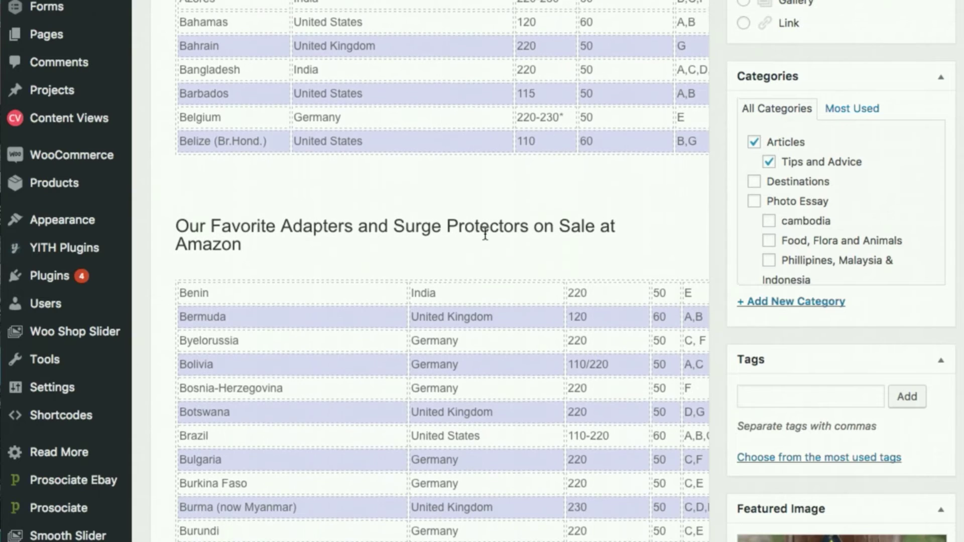
click(229, 201)
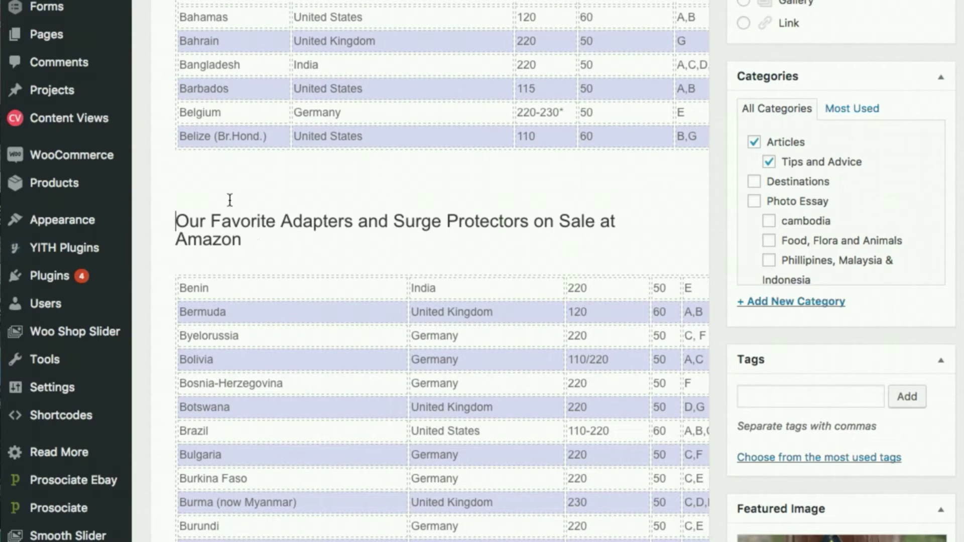
key(BackSpace)
click(285, 202)
key(Return)
key(ctrl+v)
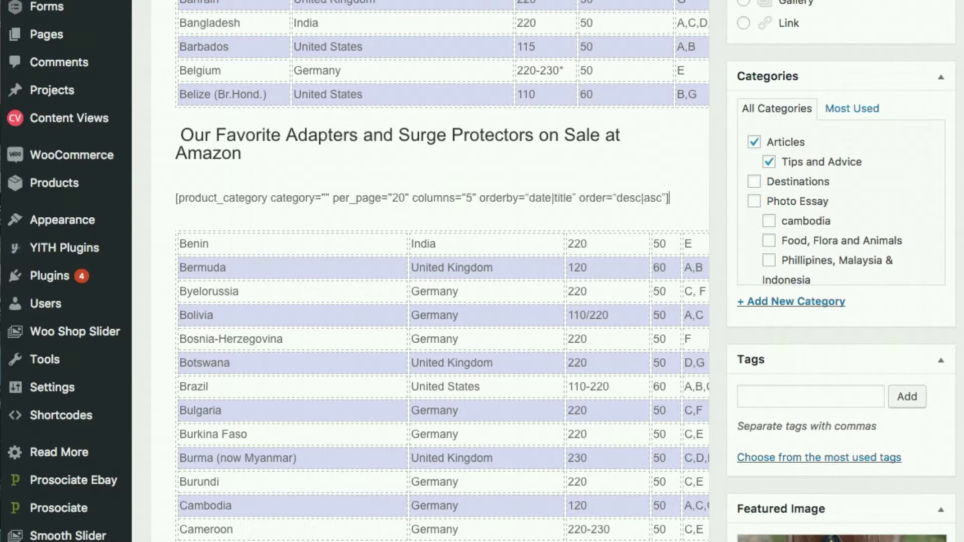
Step: Set category="power", per_page="3", columns="3" and delete the orderby and order attributes
click(326, 197)
text(power)
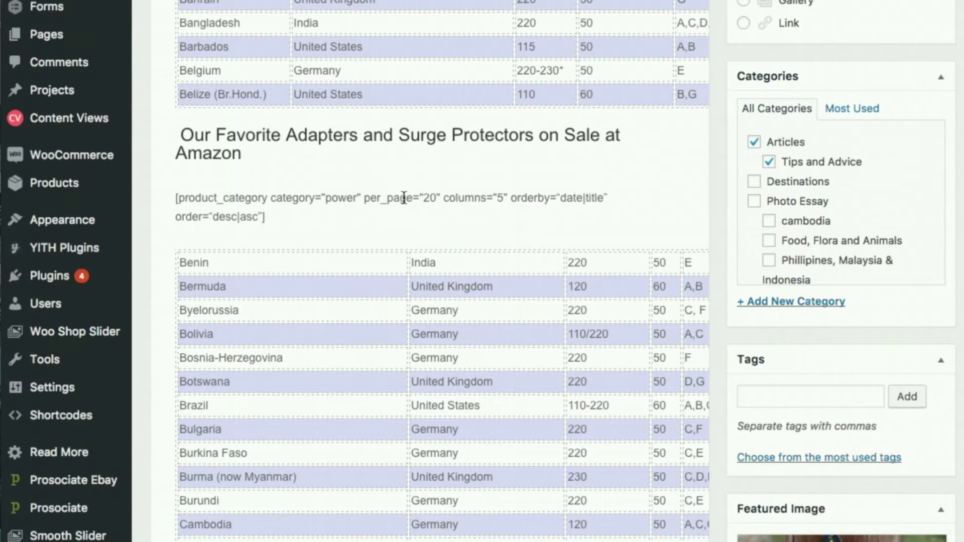
click(433, 198)
key(BackSpace)
key(BackSpace)
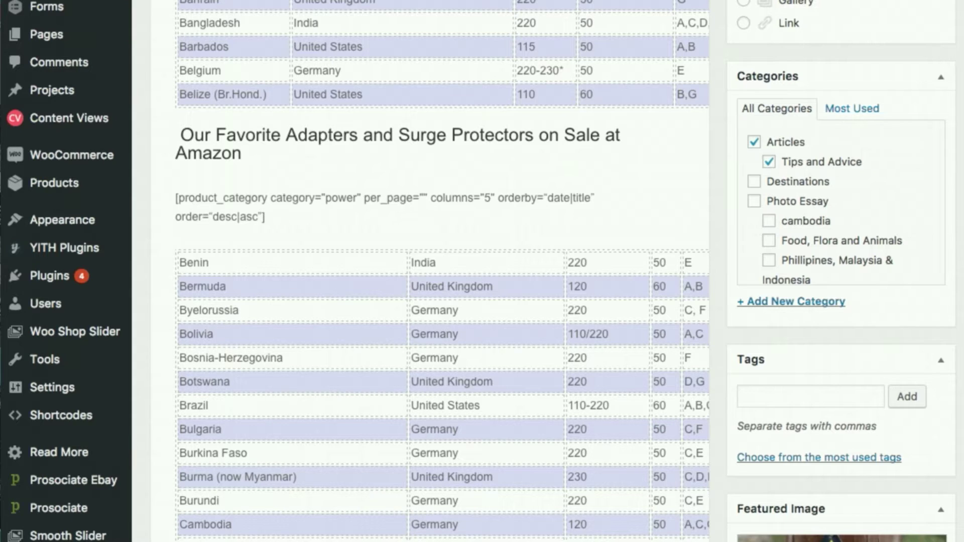
text(3)
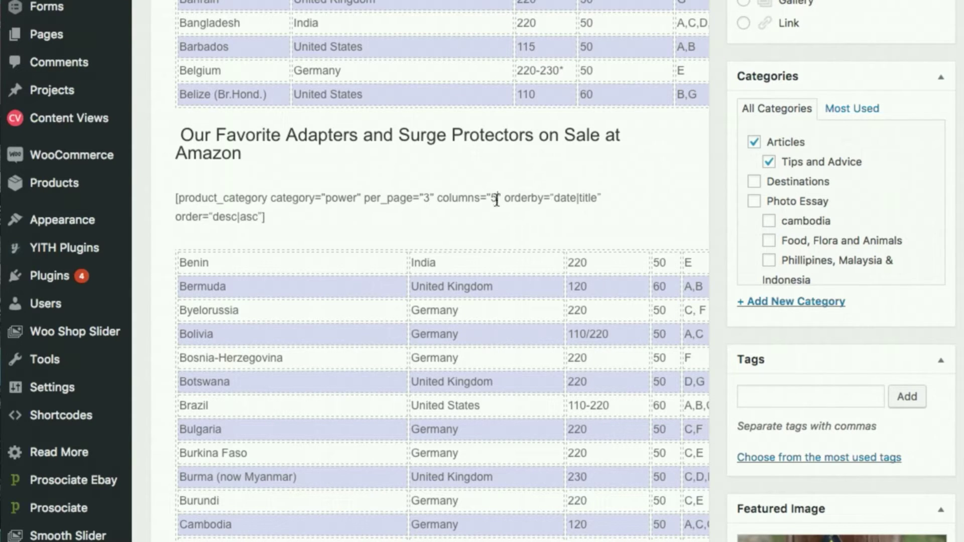
click(497, 199)
key(BackSpace)
text(3)
drag(507, 199, 311, 235)
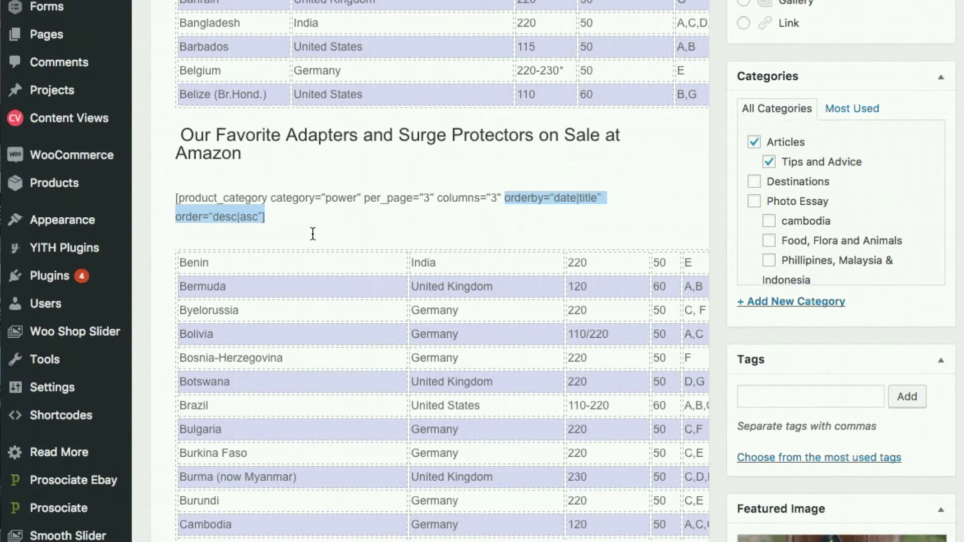
key(BackSpace)
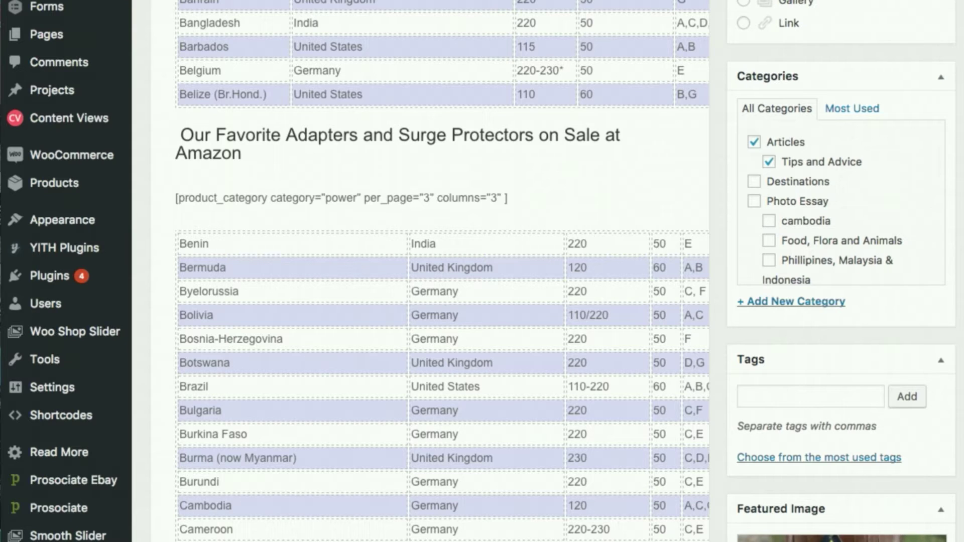
Step: Scroll through the World Power post to reach the top of the editor
scroll(430, 271, up, 15)
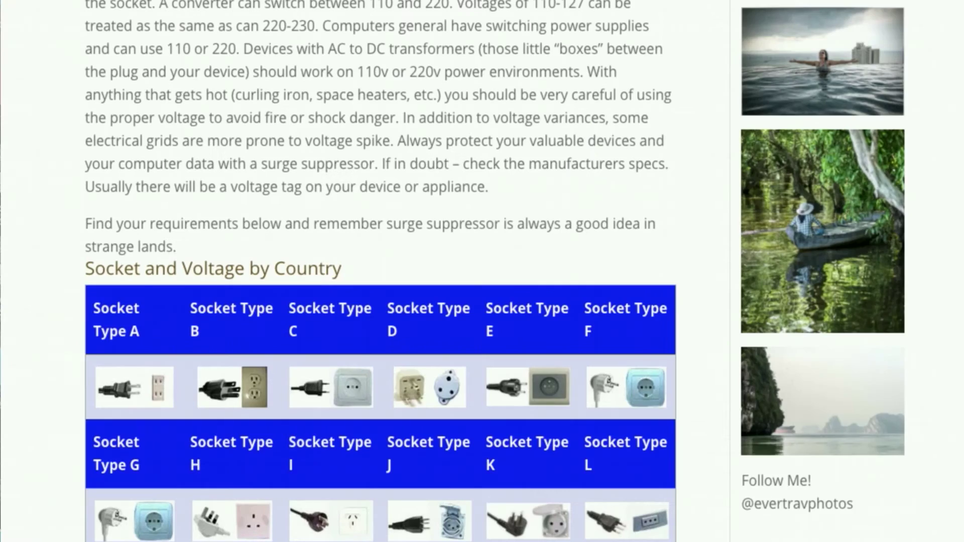
scroll(380, 272, up, 1)
scroll(561, 11, down, 7)
scroll(561, 11, down, 20)
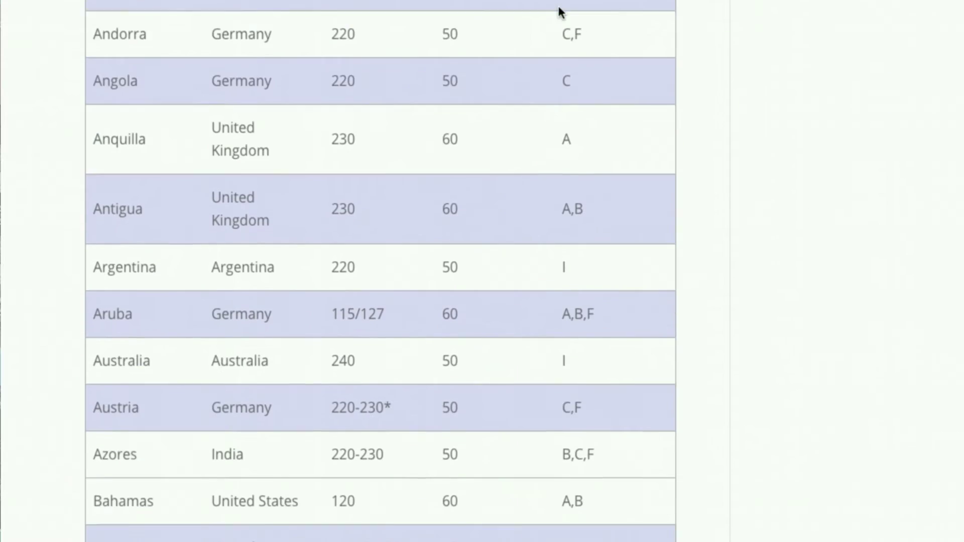
scroll(558, 4, up, 2)
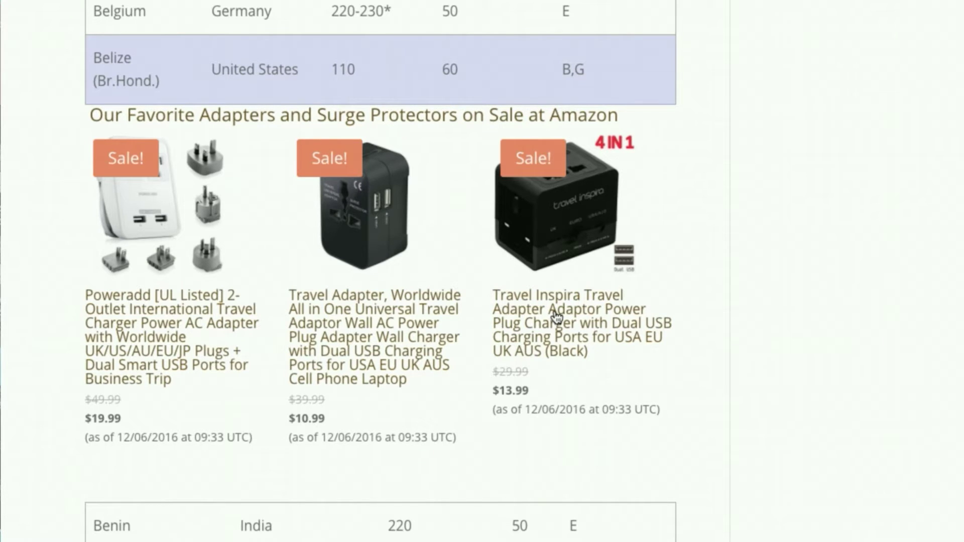
Step: Add the Travel Inspira adapter to the cart and wishlist, then view the wishlist
click(556, 317)
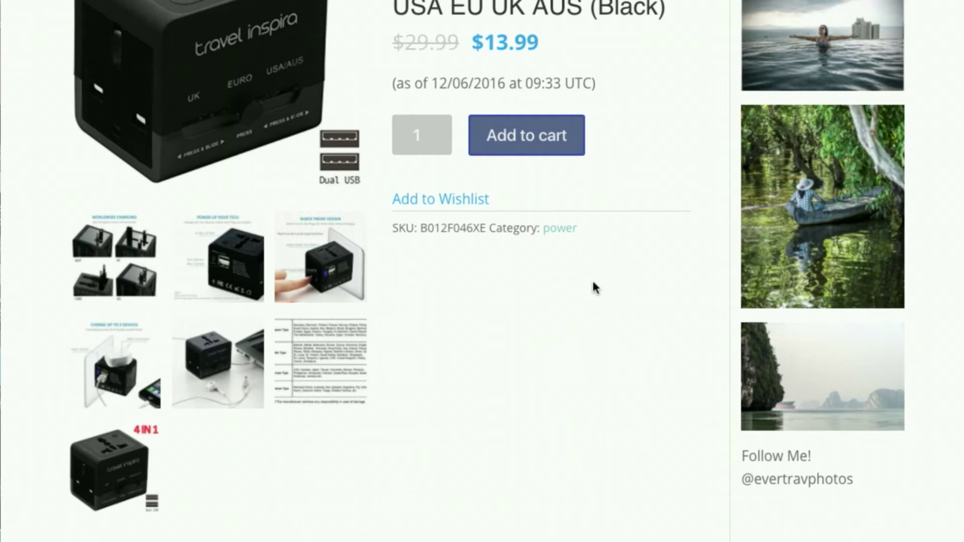
scroll(694, 135, up, 2)
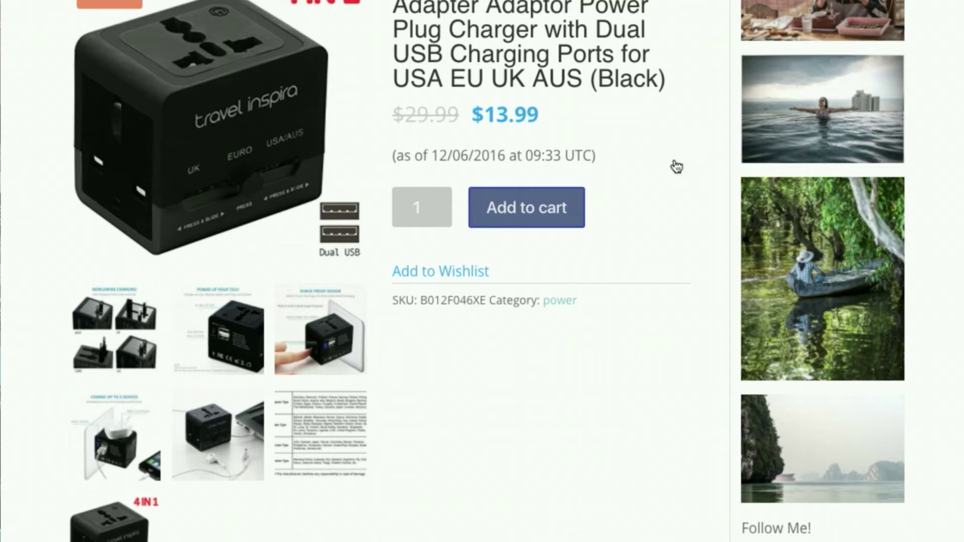
click(540, 217)
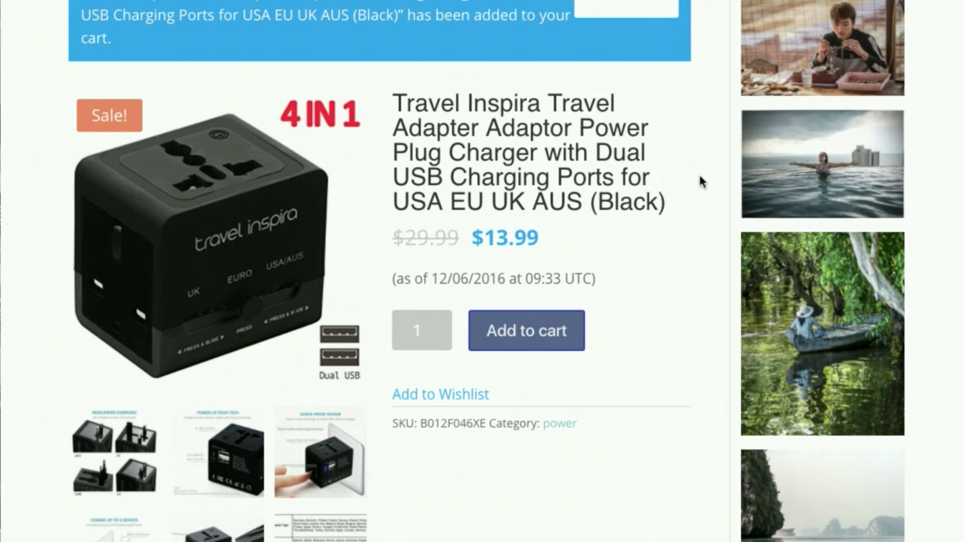
click(479, 400)
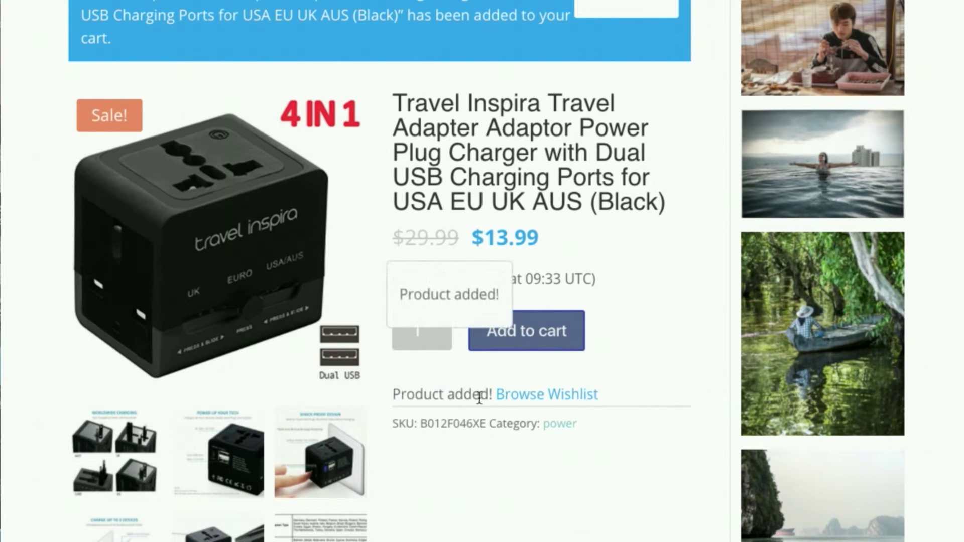
click(548, 397)
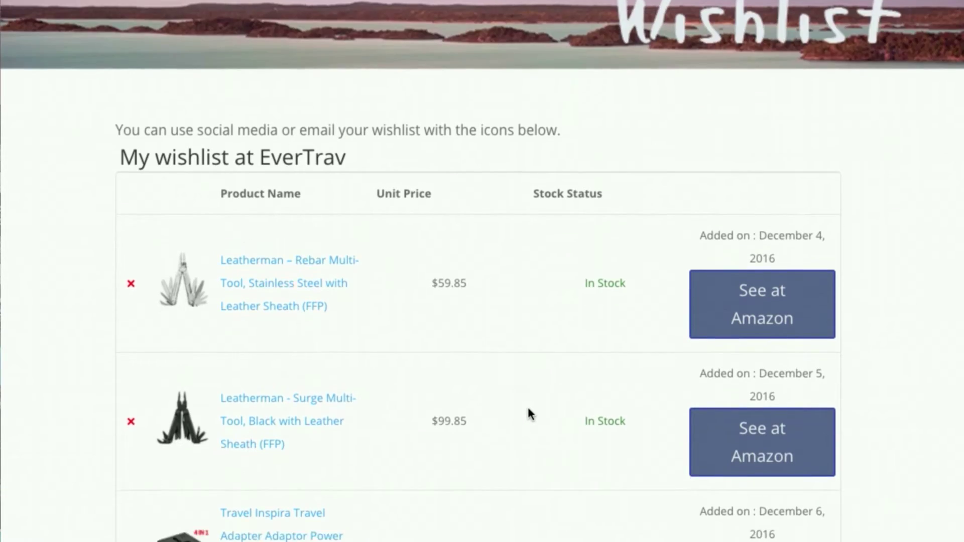
scroll(527, 414, down, 2)
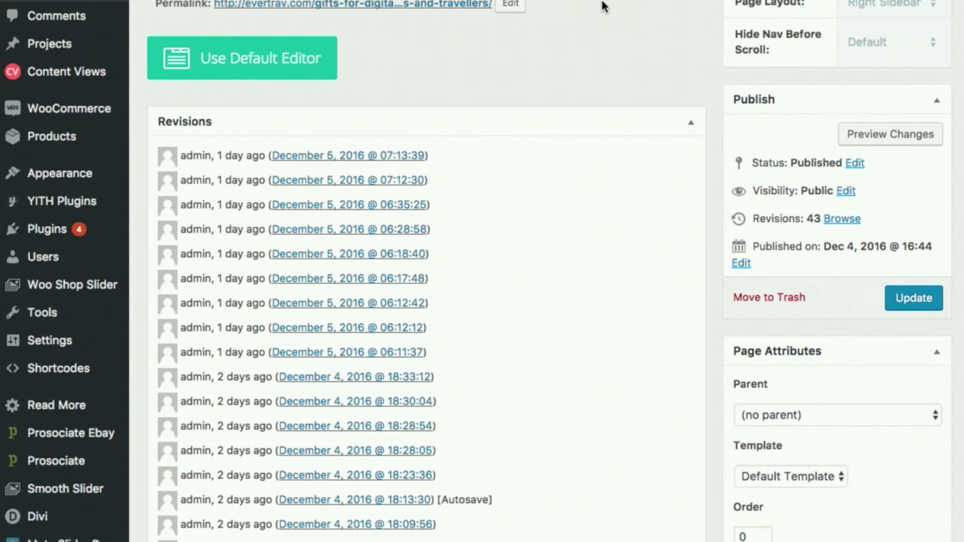
Step: Open the Travelrest Text module's settings and scroll through its content
scroll(598, 7, down, 5)
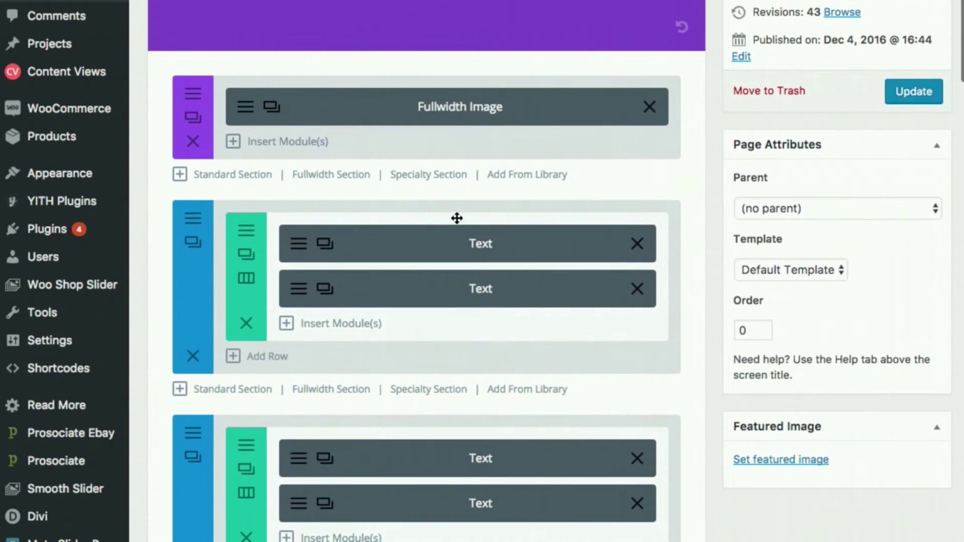
click(302, 511)
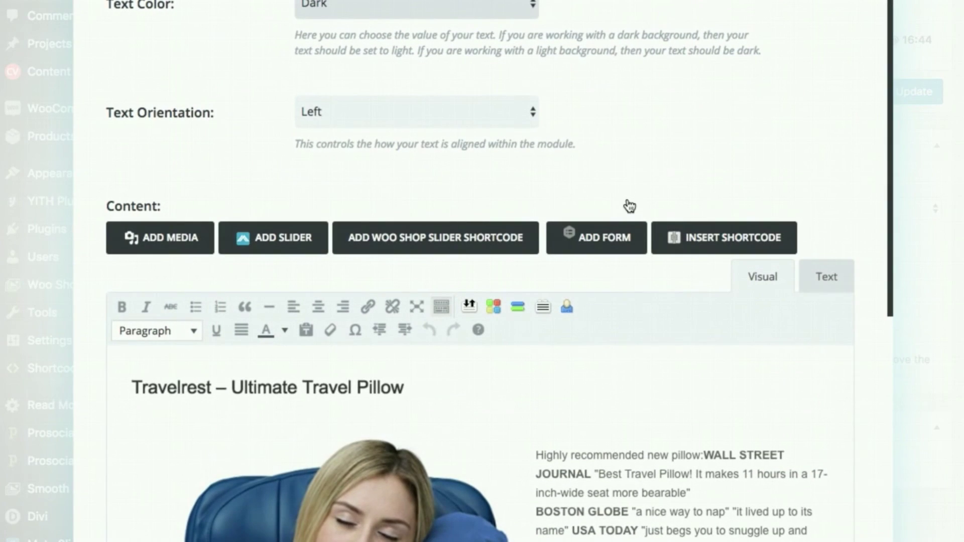
scroll(648, 181, down, 5)
scroll(659, 161, down, 3)
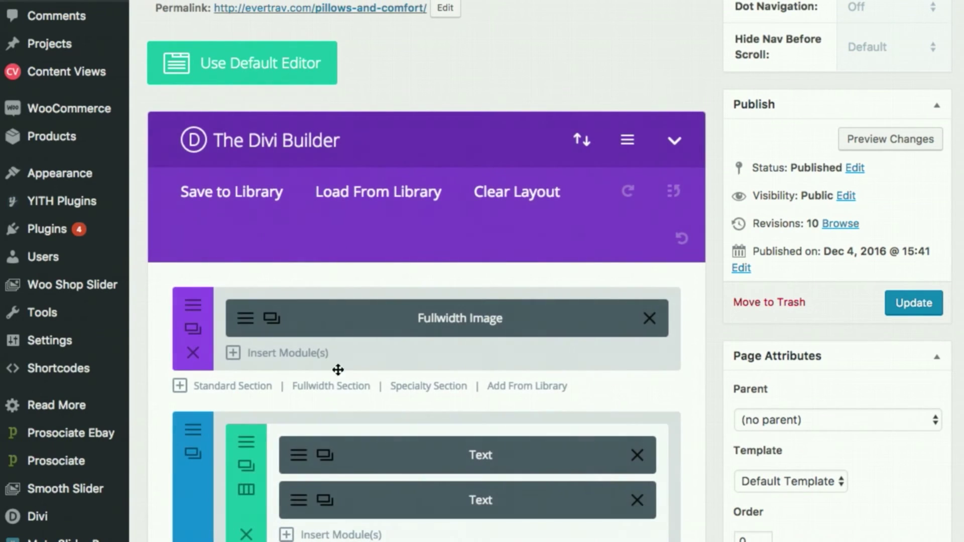
Step: Open the second Text module holding the product_category shortcode
click(298, 504)
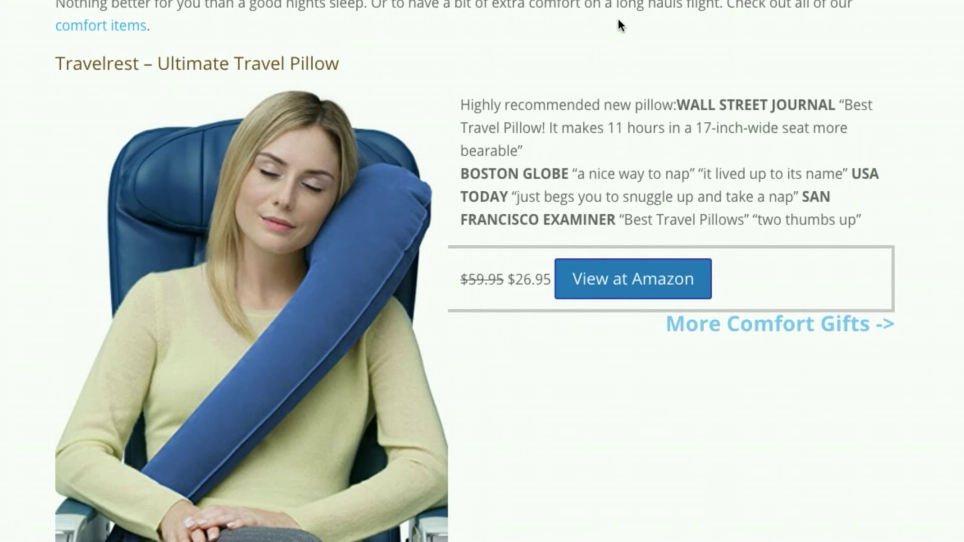
Step: Scroll through the live Tools page's Amazon and eBay tool listings
scroll(618, 22, down, 15)
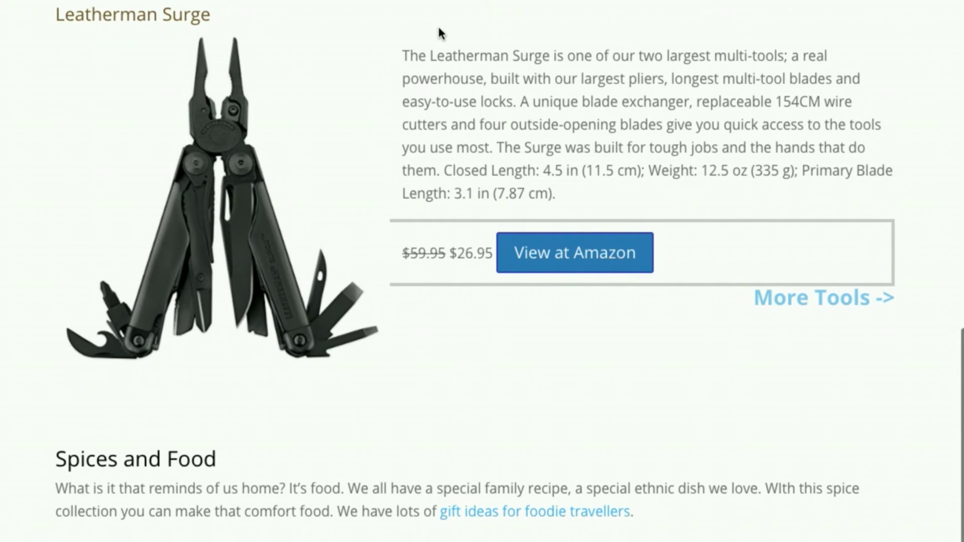
scroll(440, 32, up, 1)
scroll(440, 31, up, 1)
scroll(440, 31, down, 1)
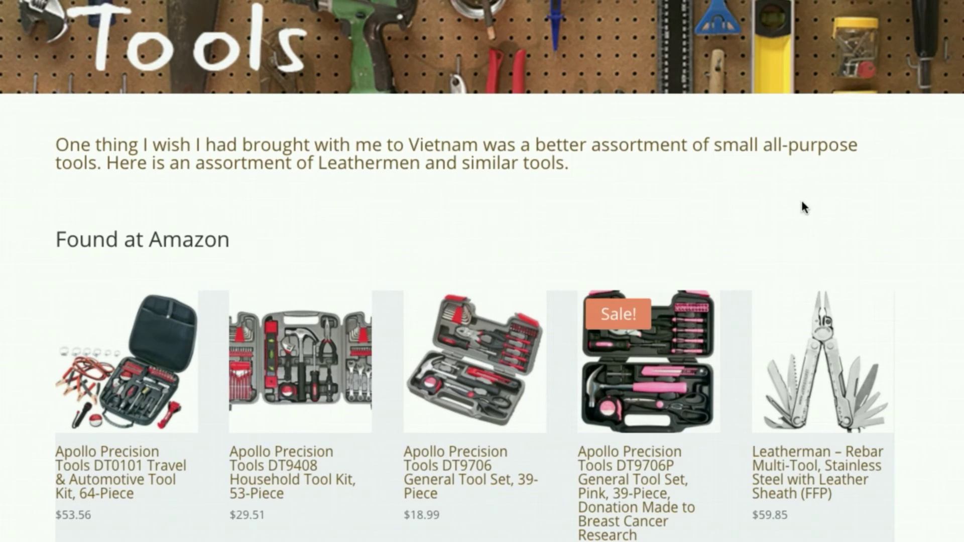
scroll(802, 202, down, 8)
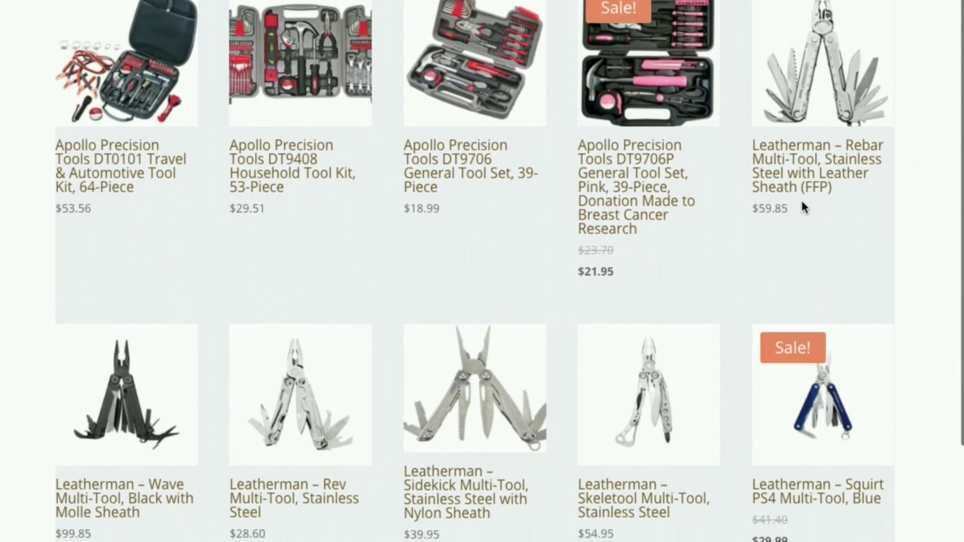
scroll(802, 203, down, 10)
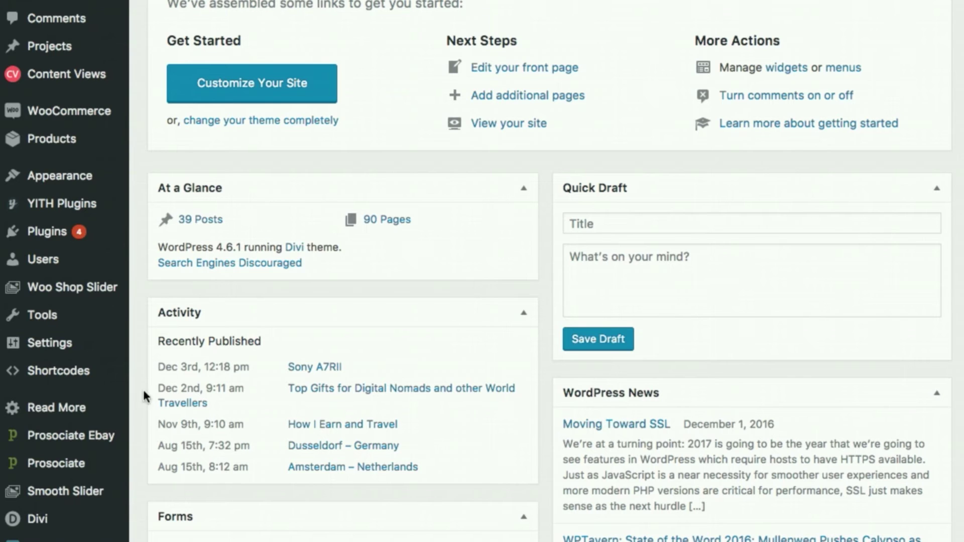
Step: Start a Prosociate Ebay product search for 'leatherman' in the Sporting Goods category
mouse_move(120, 436)
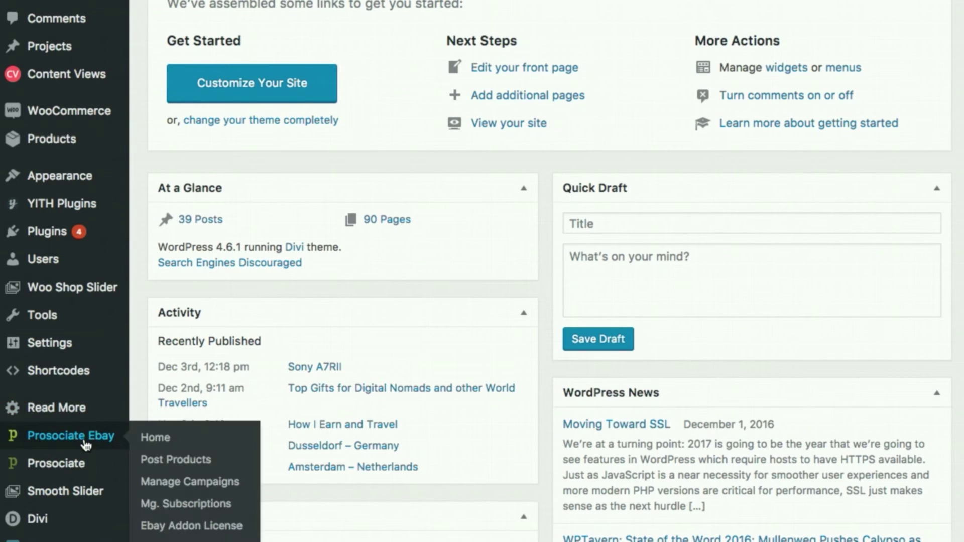
click(160, 462)
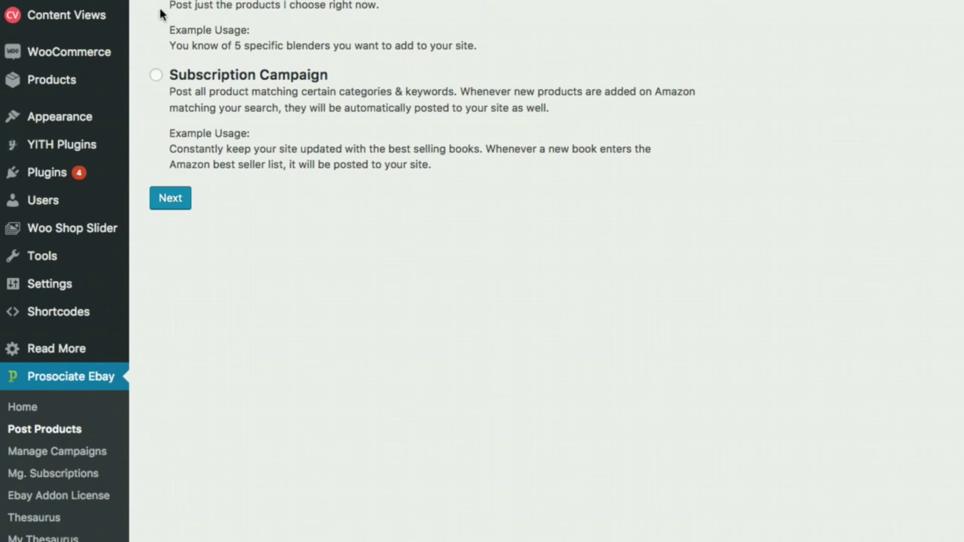
click(179, 201)
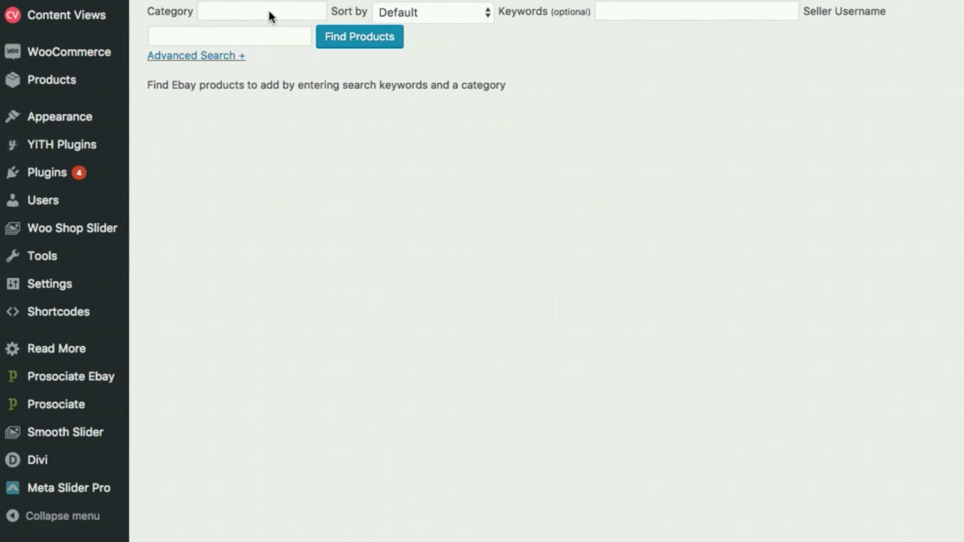
click(271, 17)
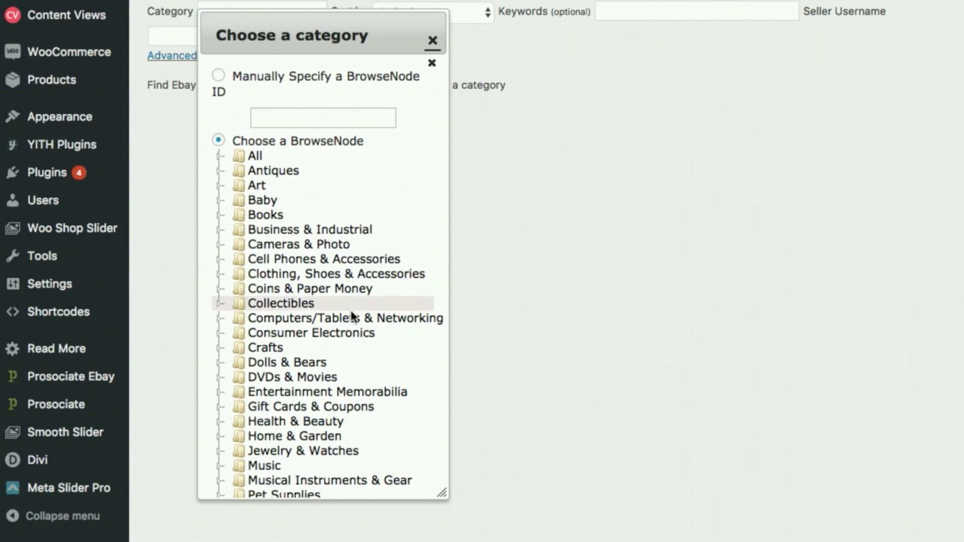
scroll(336, 367, down, 5)
click(330, 380)
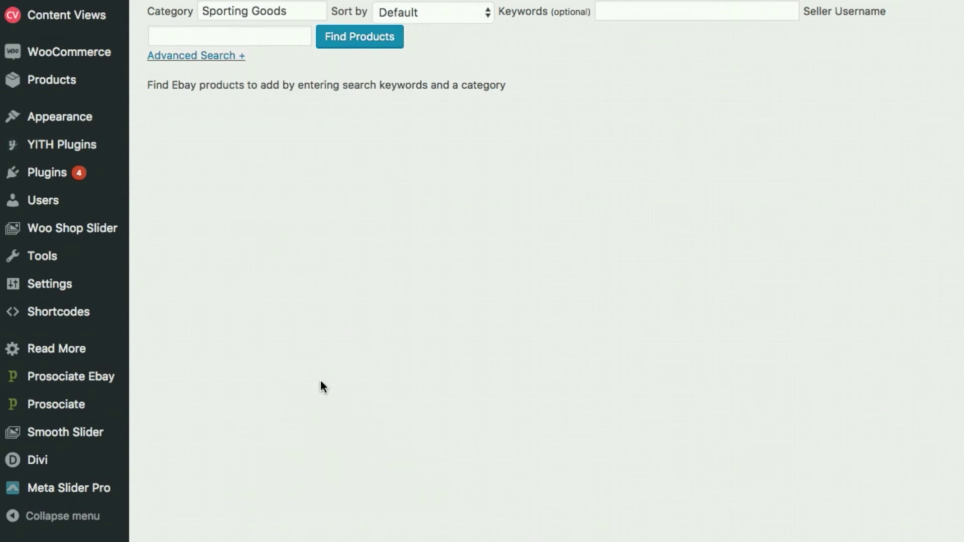
click(684, 10)
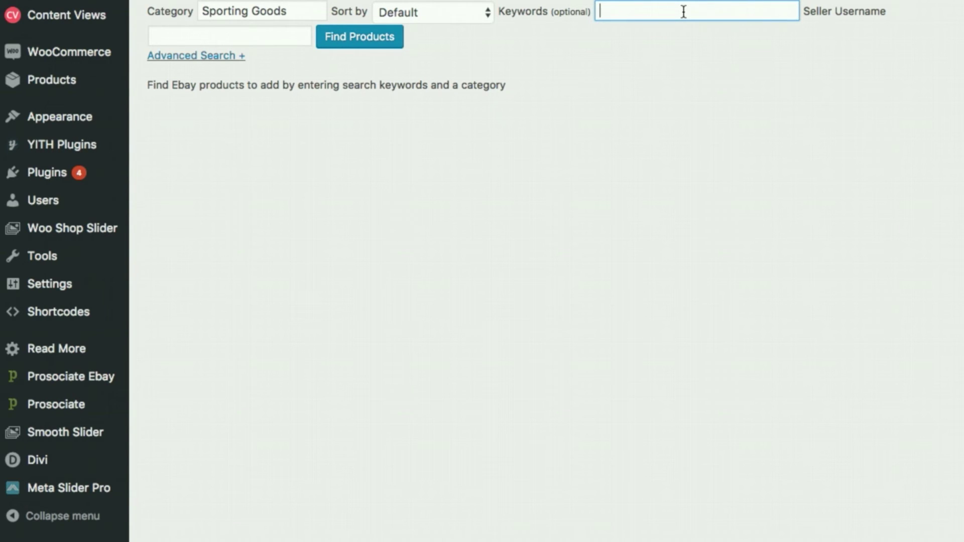
text(leatherman)
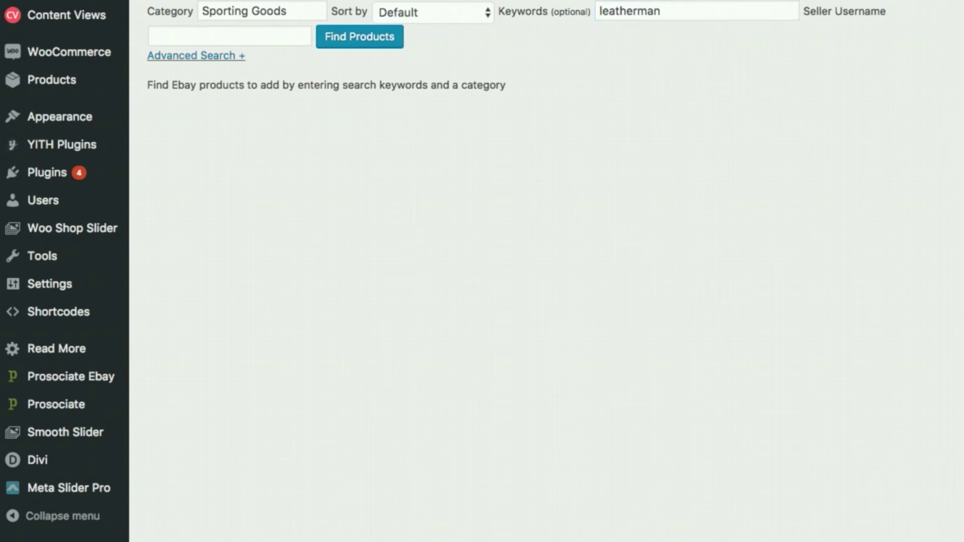
Step: Keep External/Affiliate posting, disable auto-created categories, and assign imports to the tools-ebay category
scroll(546, 272, down, 15)
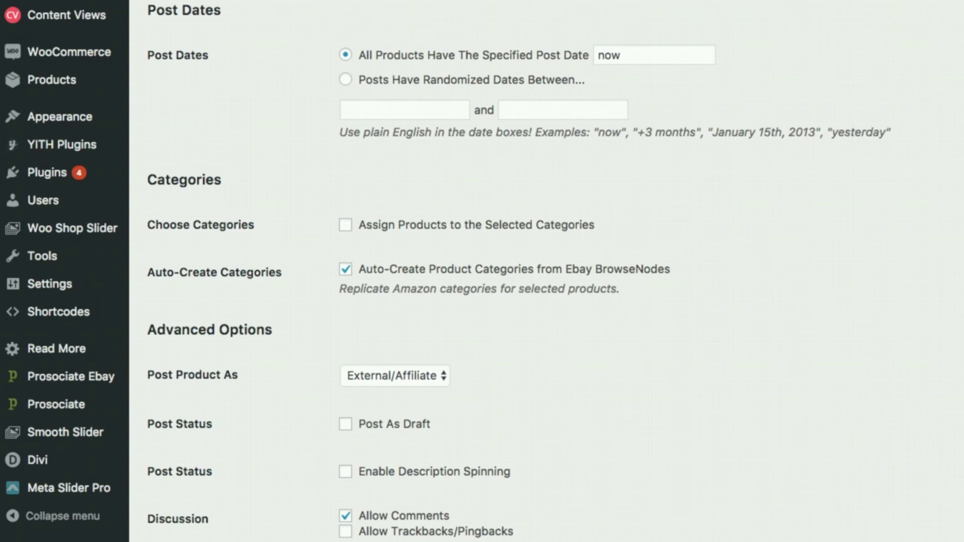
click(442, 376)
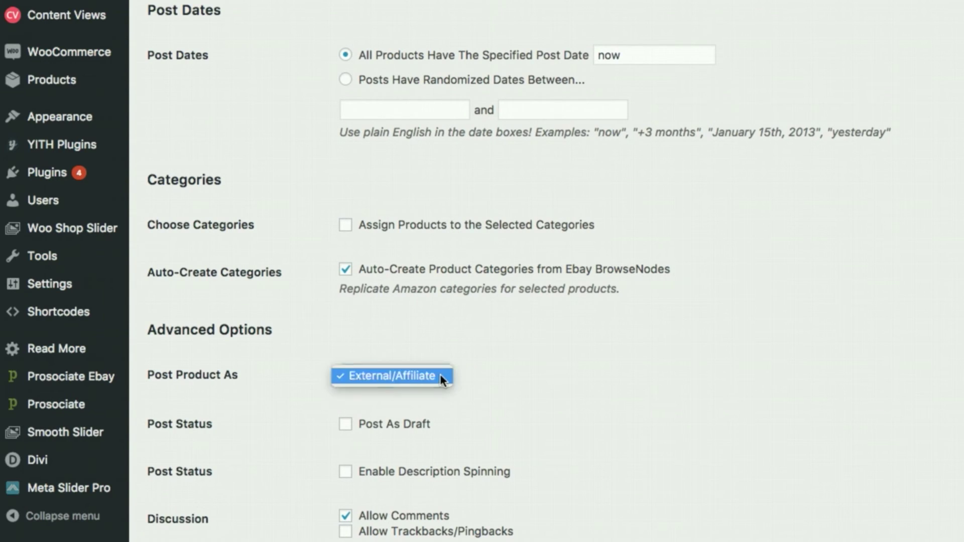
click(480, 338)
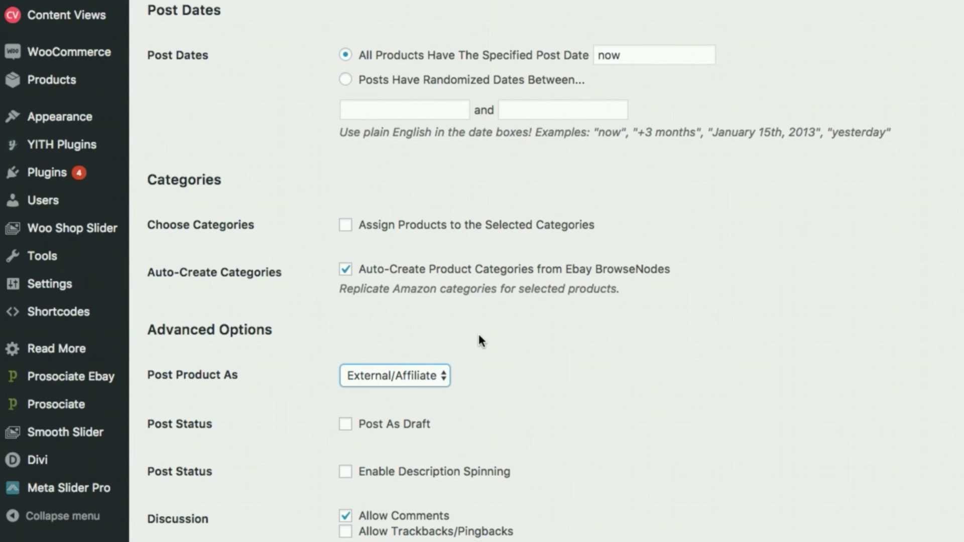
click(346, 274)
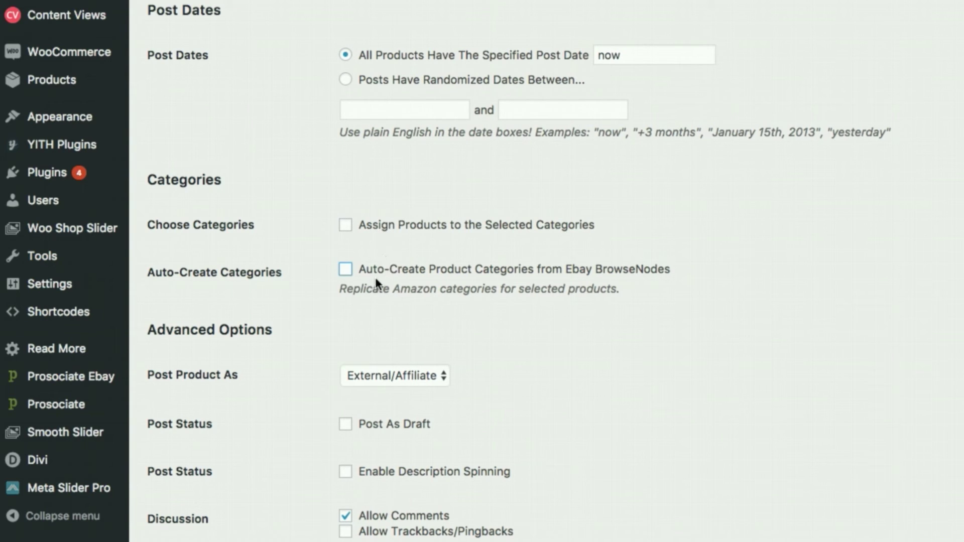
click(349, 227)
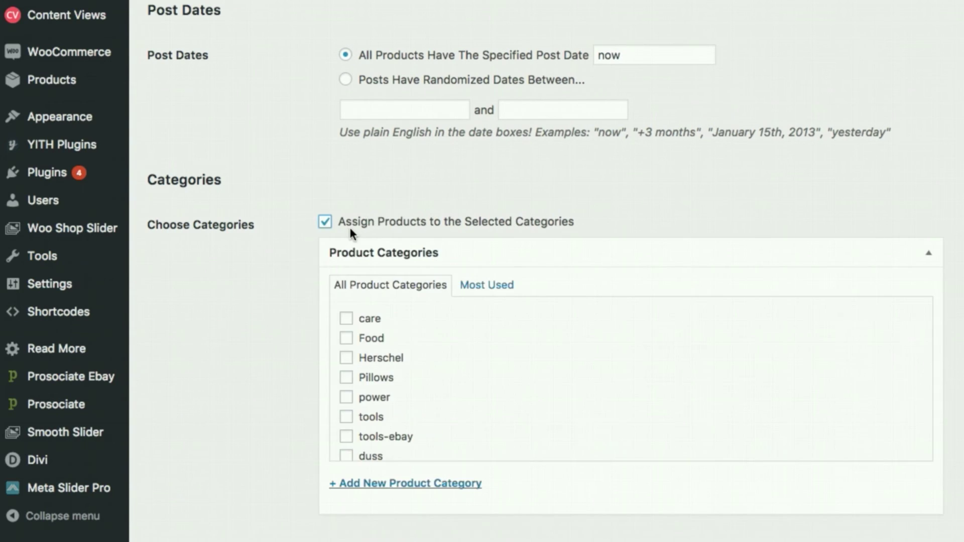
scroll(536, 347, down, 3)
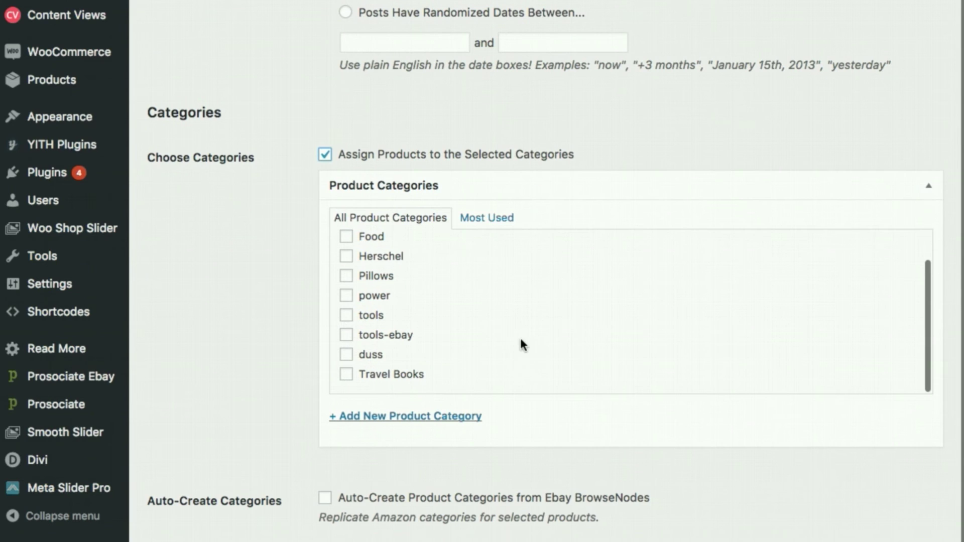
click(347, 337)
scroll(546, 281, up, 3)
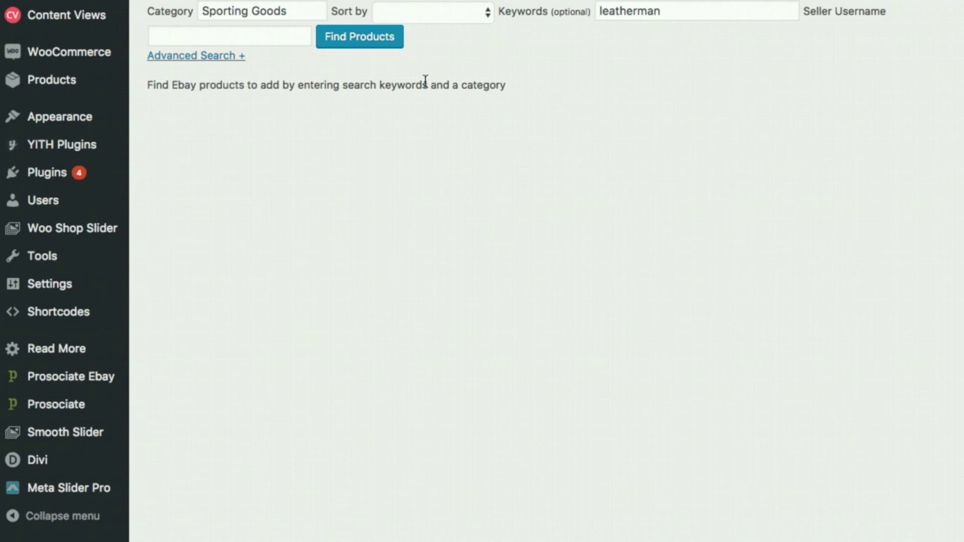
Step: Search eBay for leatherman, select Leatherman tools like the REV, 832126 and SURGE, and create product posts
click(383, 39)
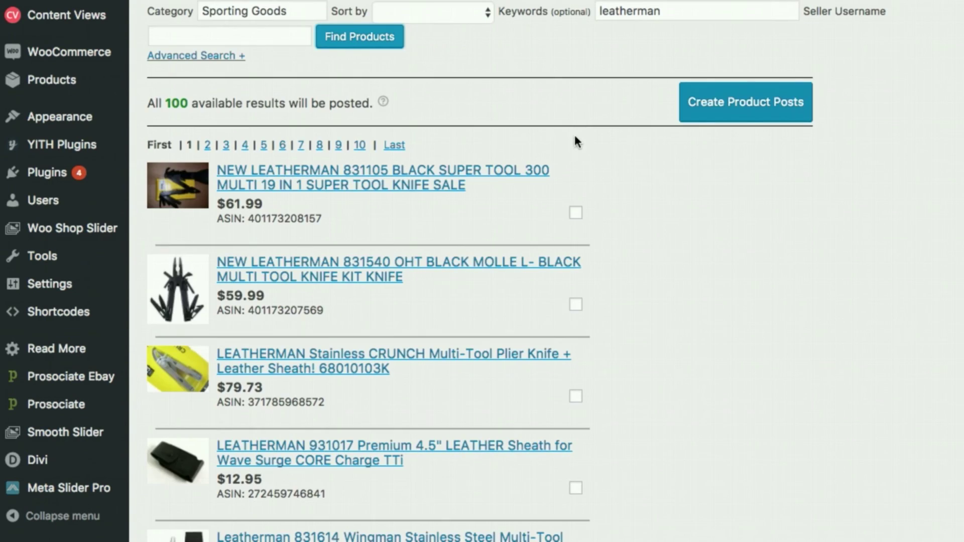
scroll(618, 370, down, 5)
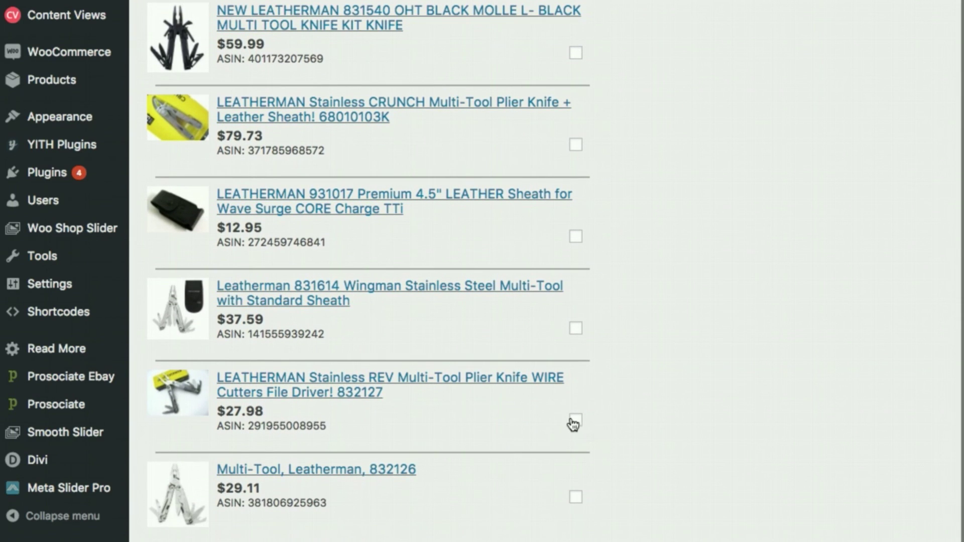
click(575, 419)
click(575, 497)
scroll(594, 511, down, 3)
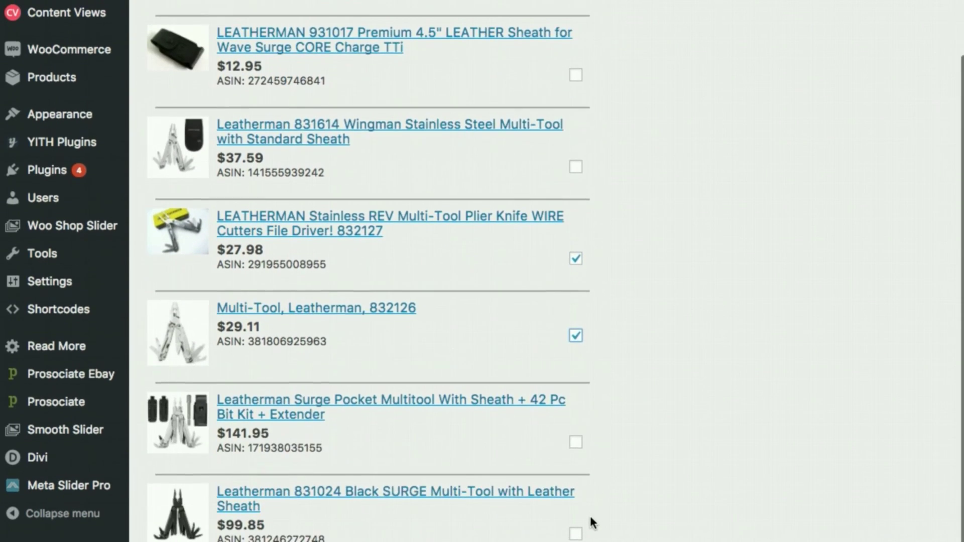
click(576, 534)
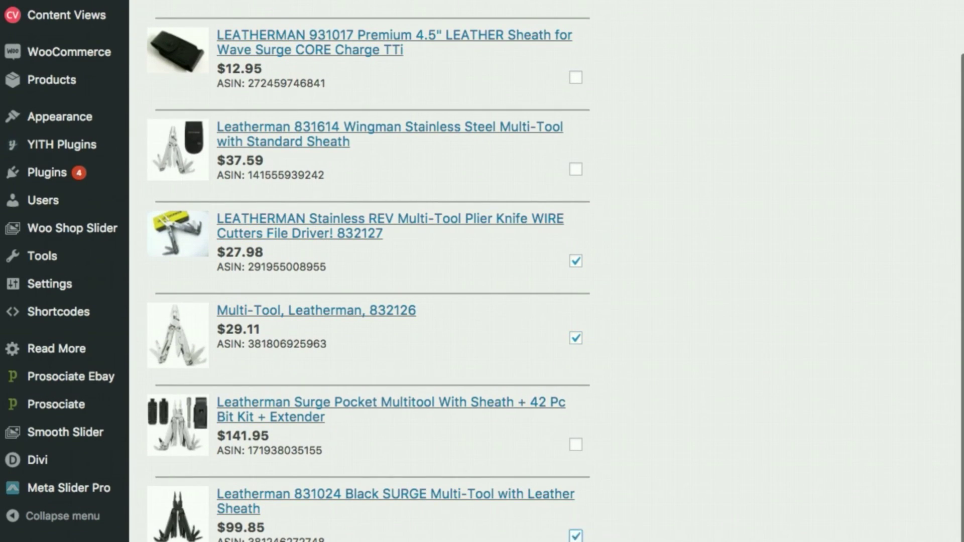
scroll(722, 45, up, 8)
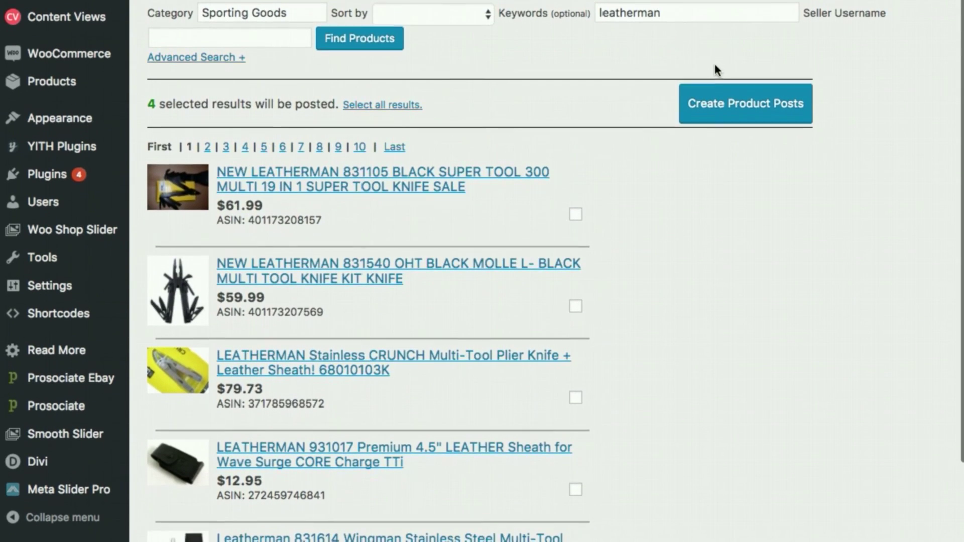
click(733, 108)
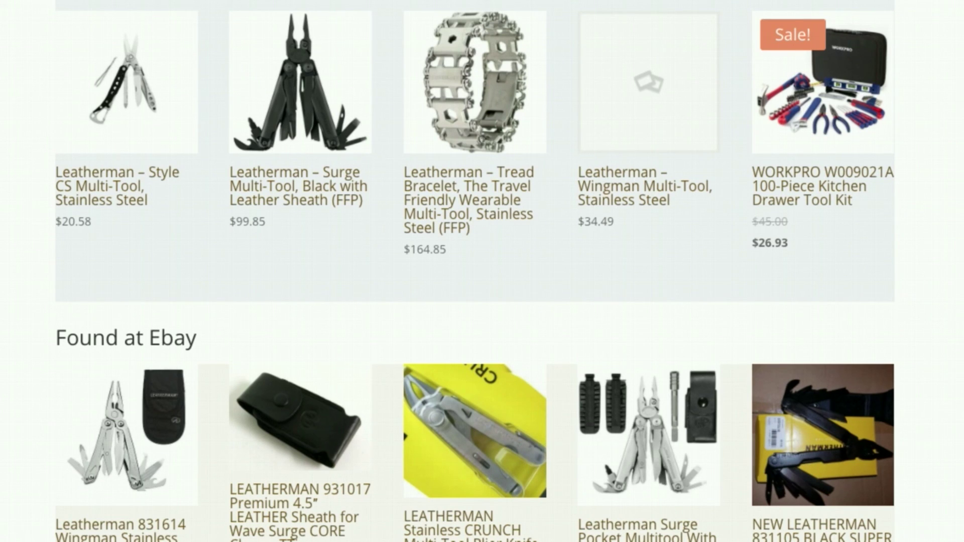
Step: Scroll the live Tools page from the Found at Ebay section back up to the Amazon products
scroll(475, 272, down, 5)
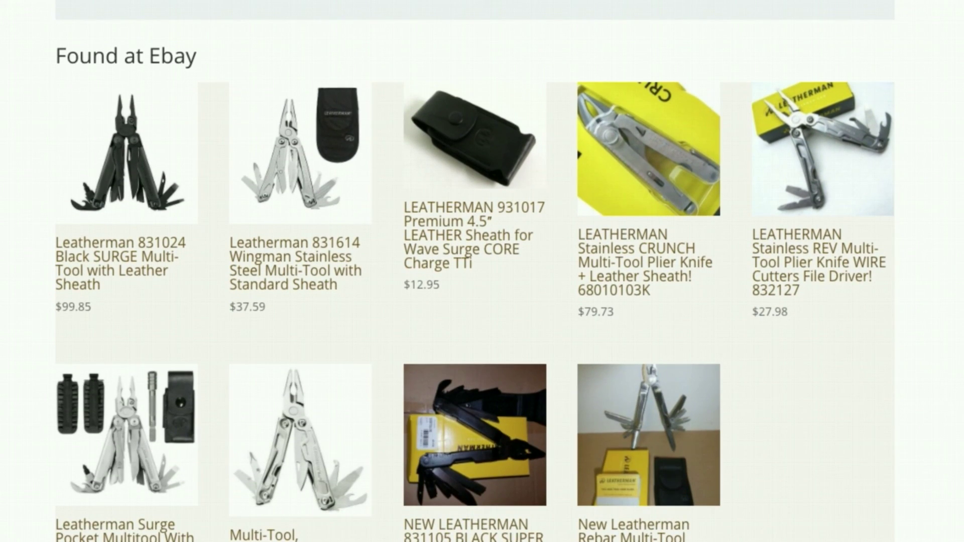
scroll(482, 272, up, 15)
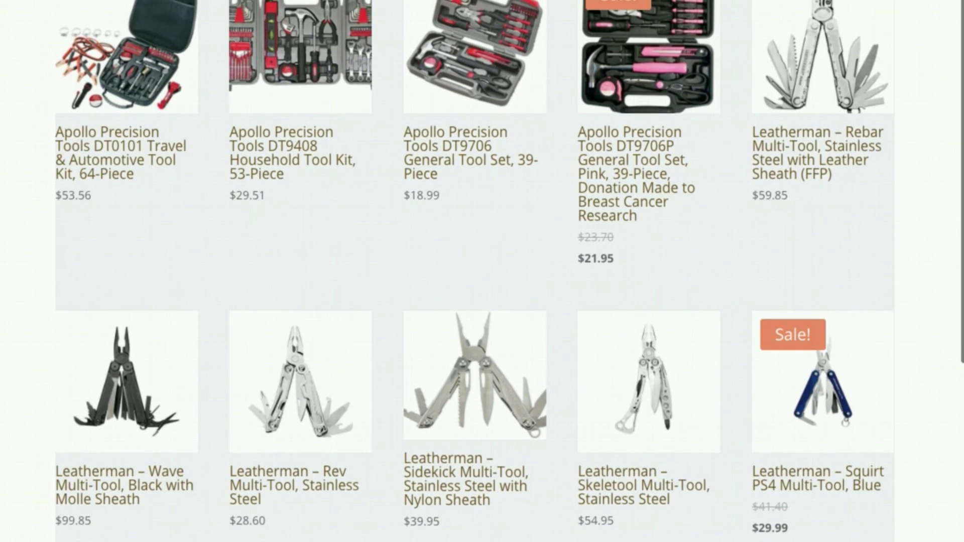